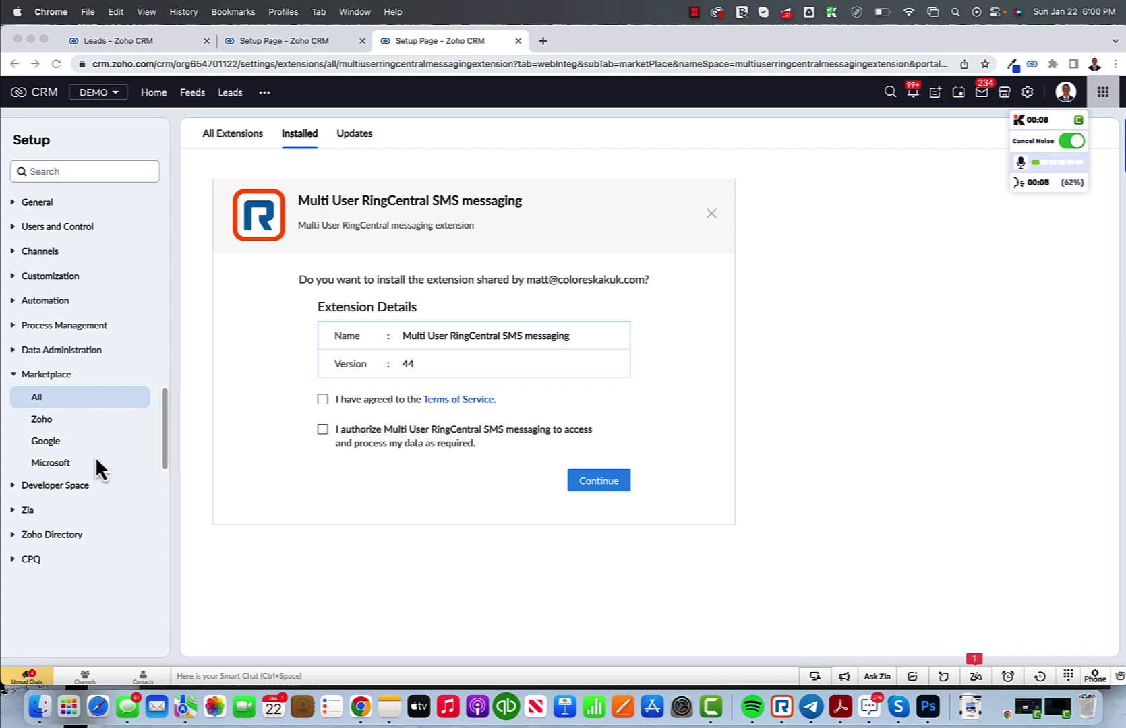
Step: Accept the terms and data access, then install the RingCentral SMS extension for all users
{"action": "left_click", "coordinate": [322, 400]}
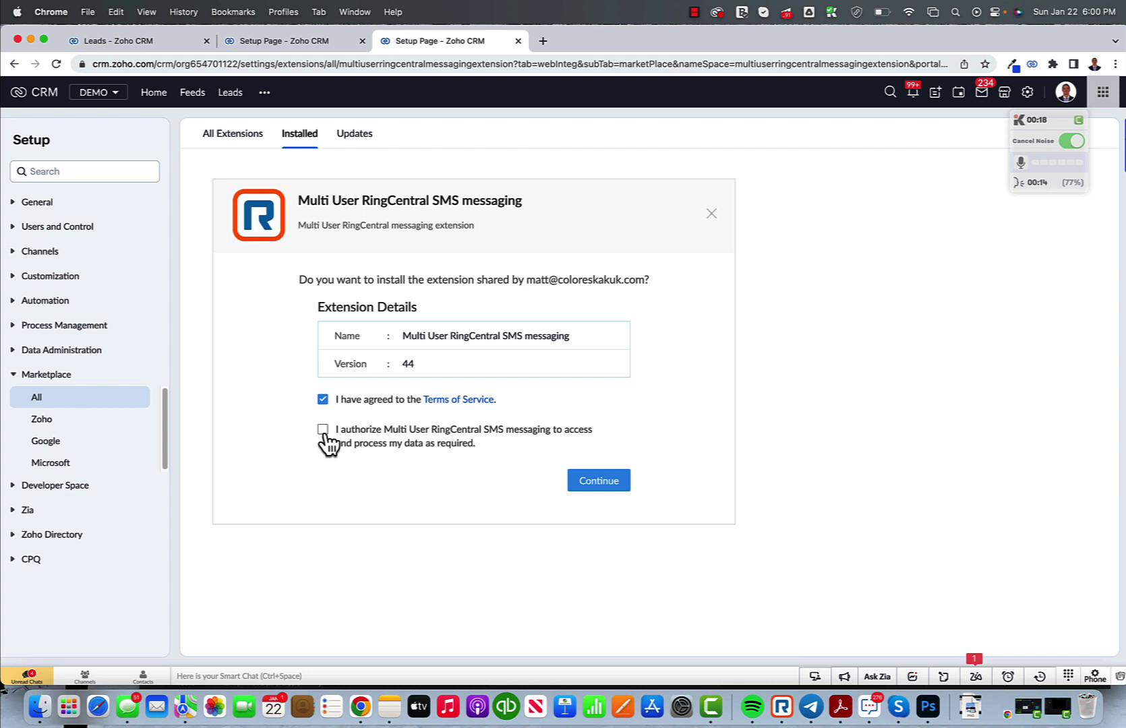
{"action": "left_click", "coordinate": [323, 430]}
{"action": "left_click", "coordinate": [604, 483]}
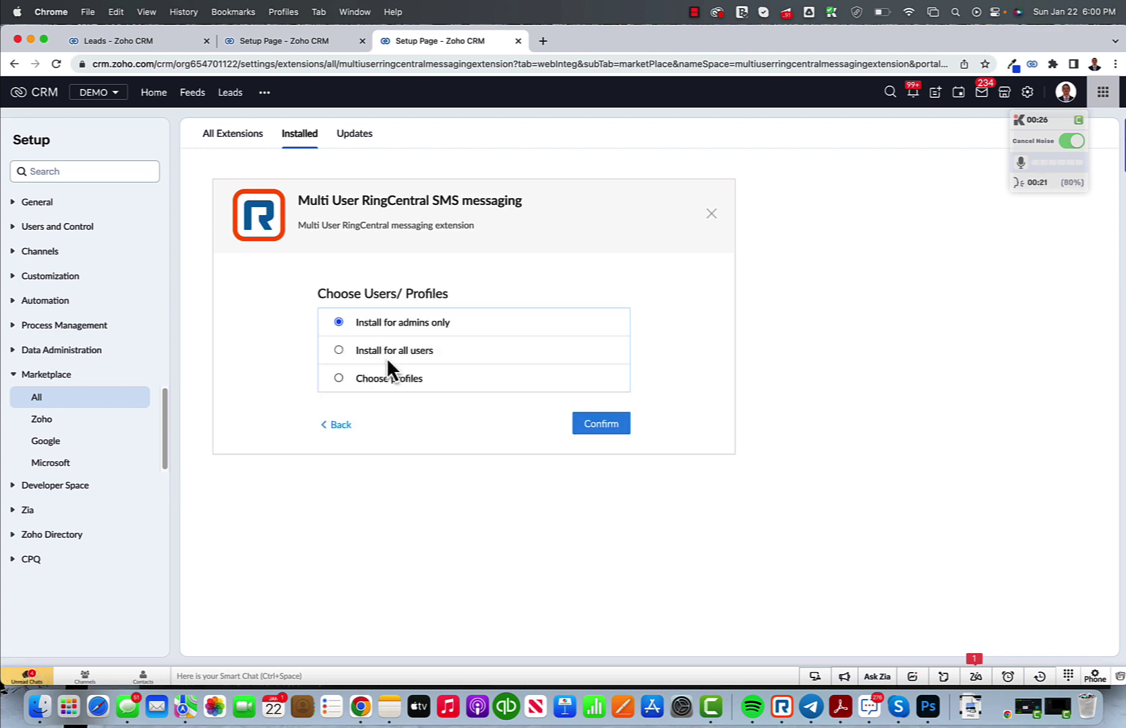
{"action": "left_click", "coordinate": [607, 428]}
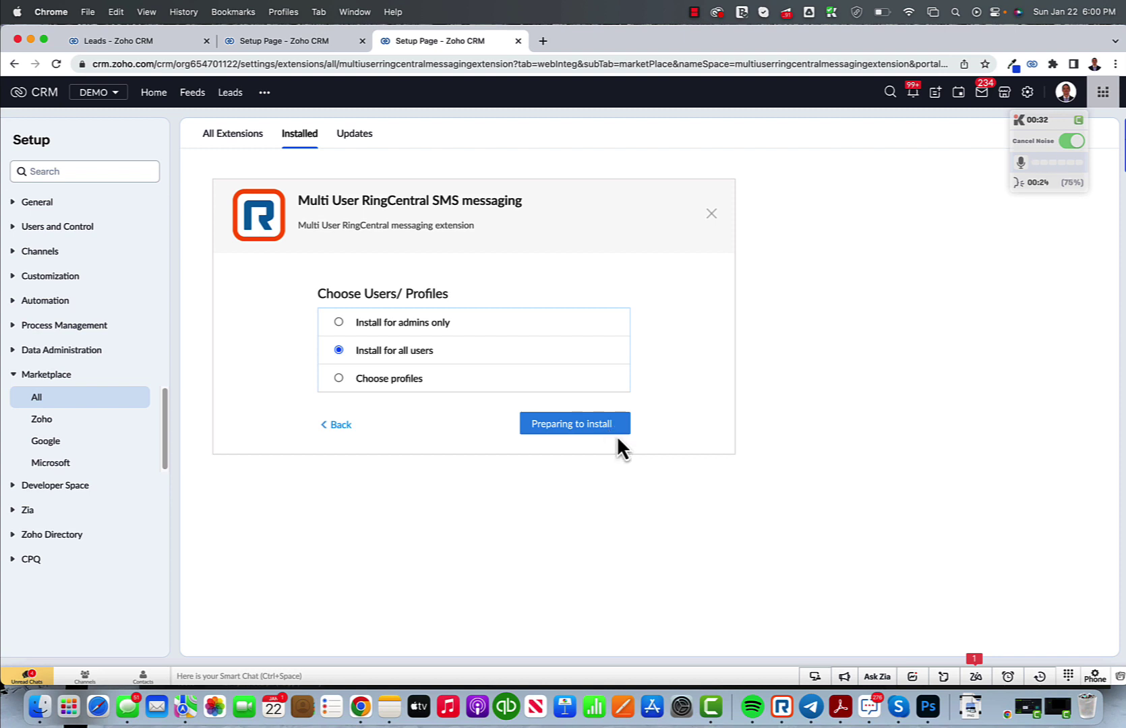
{"action": "left_click", "coordinate": [695, 12]}
Step: Reload the RC Account Manager tab so its empty account list loads properly
{"action": "left_click", "coordinate": [701, 47]}
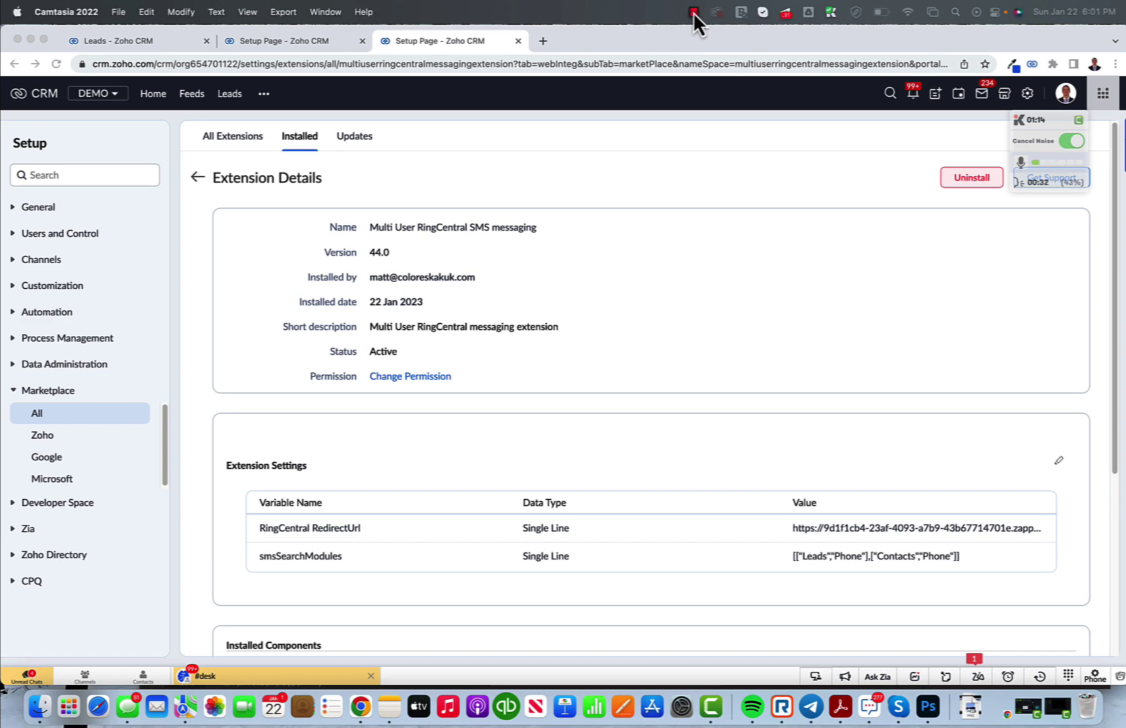
{"action": "left_click", "coordinate": [694, 12]}
{"action": "left_click", "coordinate": [704, 51]}
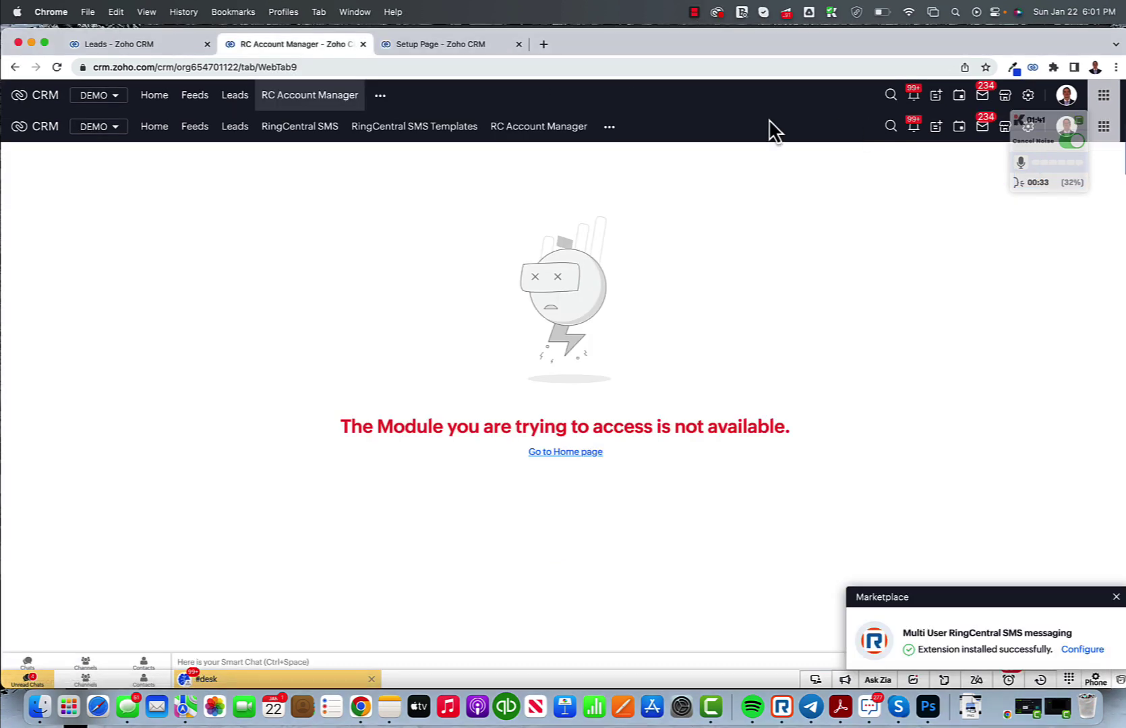
{"action": "left_click", "coordinate": [323, 102]}
{"action": "left_click", "coordinate": [331, 68]}
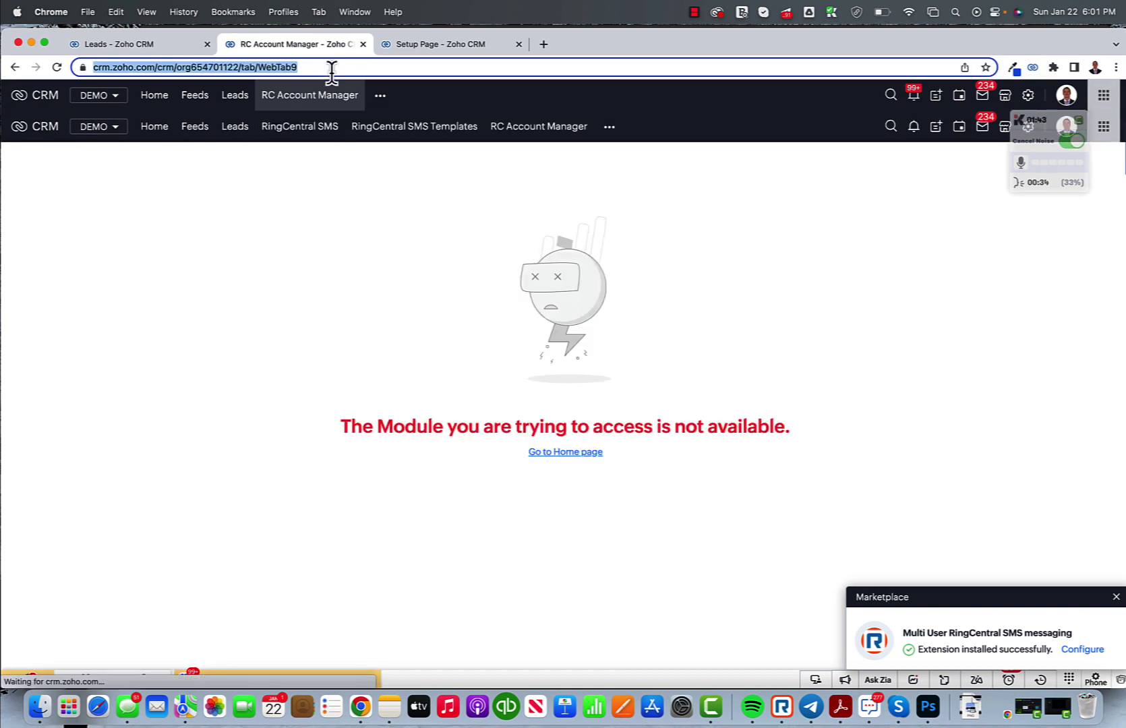
{"action": "key", "text": "Return"}
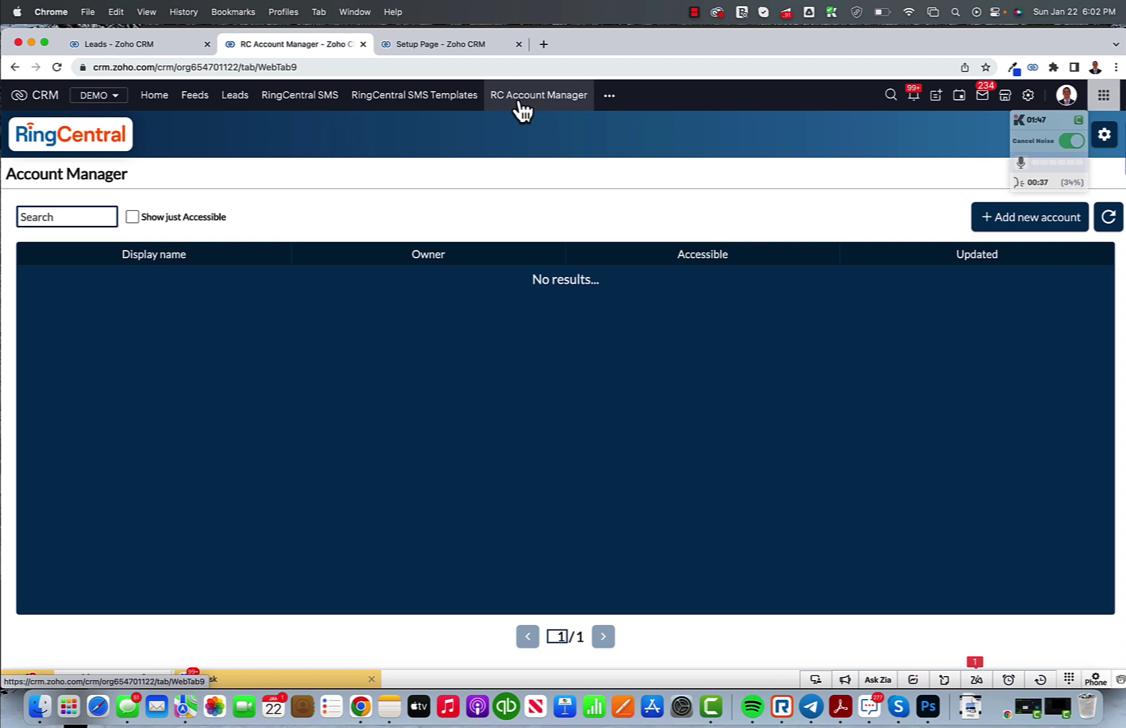
Step: Add a new account via Connect Ring Central account and finish its authentication
{"action": "left_click", "coordinate": [609, 97]}
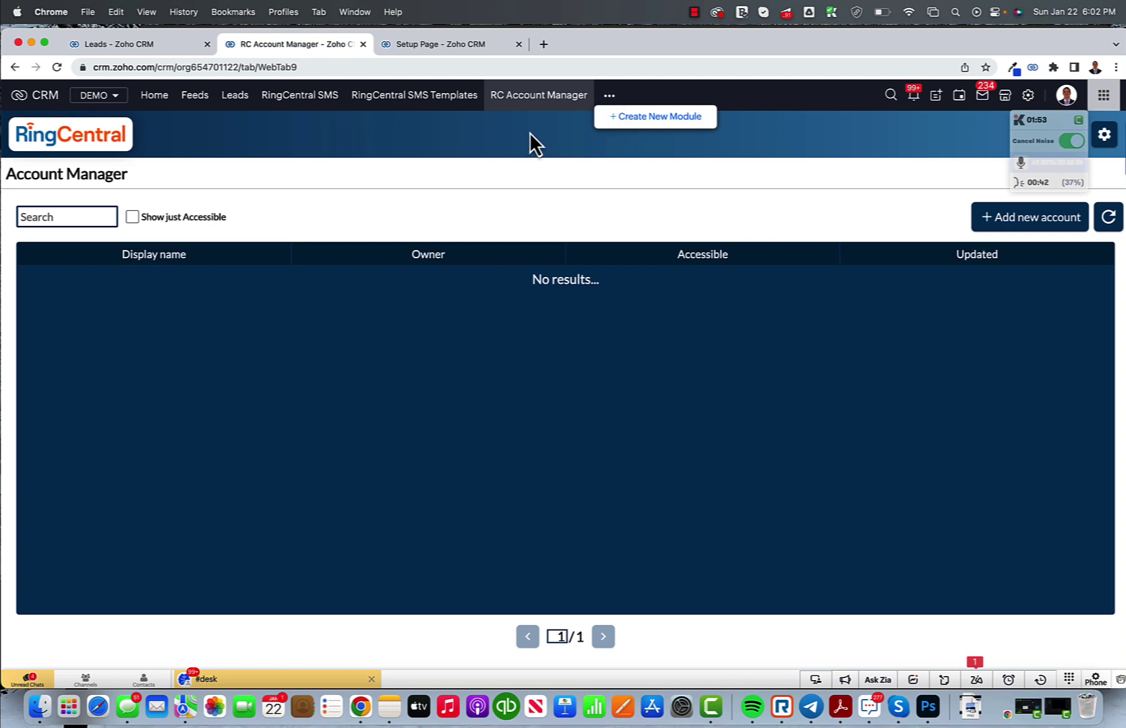
{"action": "left_click", "coordinate": [1017, 220]}
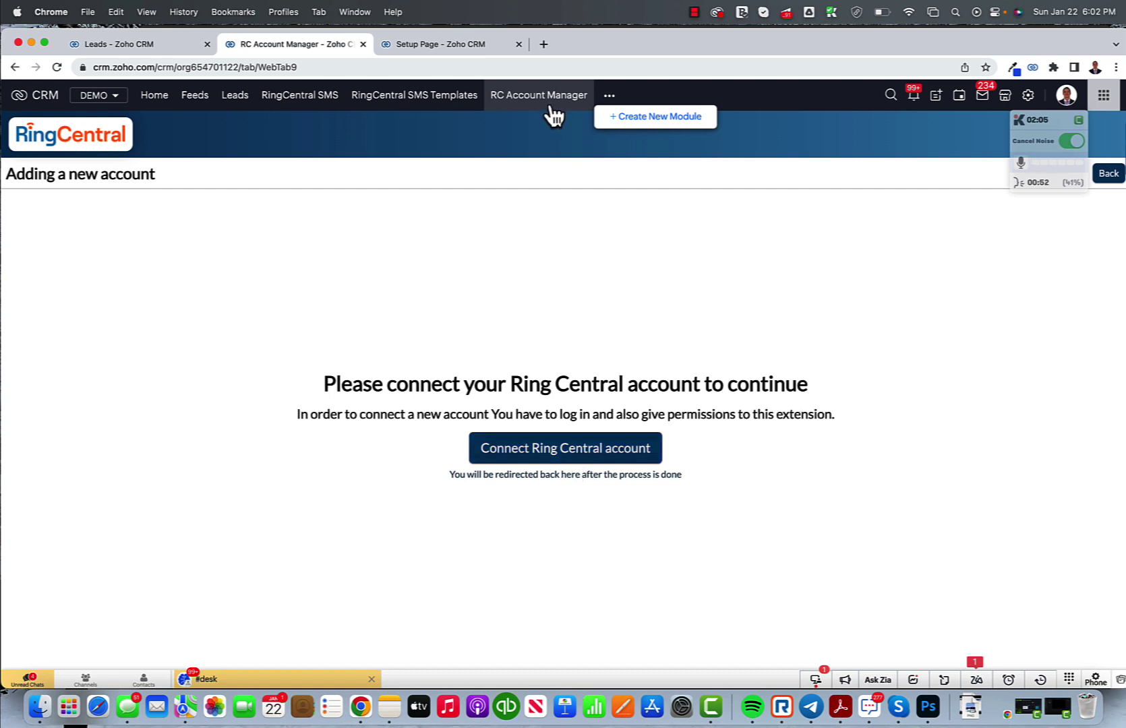
{"action": "left_click", "coordinate": [539, 442]}
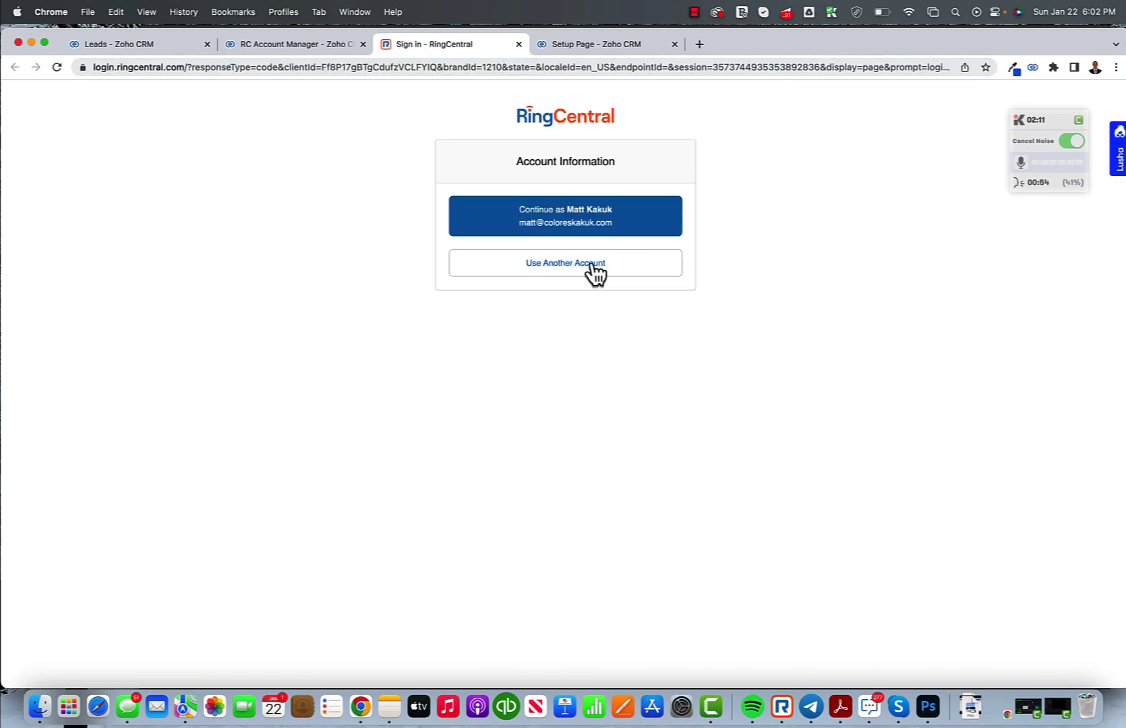
{"action": "left_click", "coordinate": [694, 12]}
{"action": "left_click", "coordinate": [710, 49]}
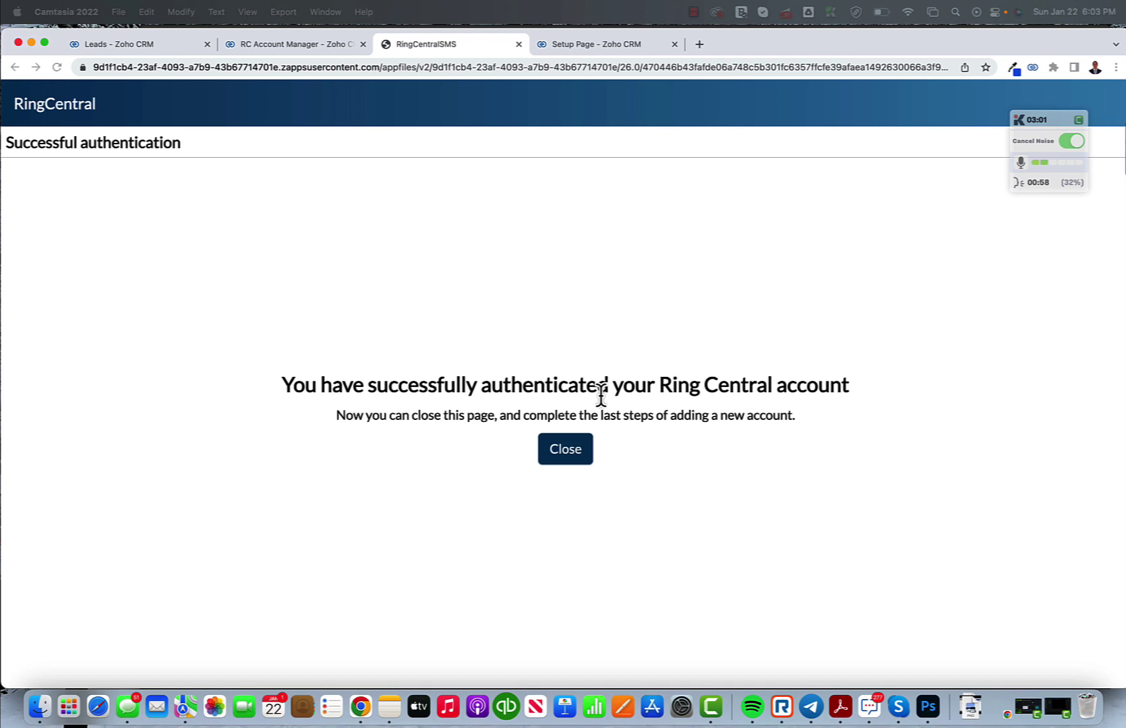
{"action": "left_click", "coordinate": [567, 451]}
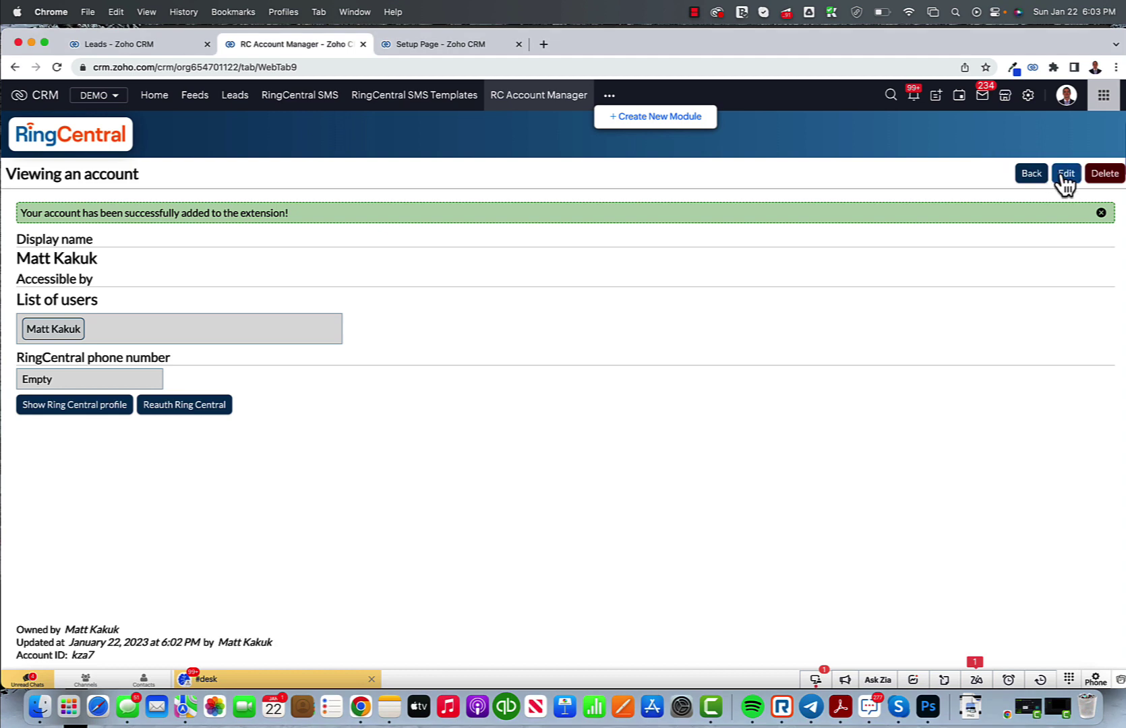
Step: Give the account the first listed phone number, keep access as List of users, and save
{"action": "left_click", "coordinate": [1065, 175]}
{"action": "left_click", "coordinate": [154, 380]}
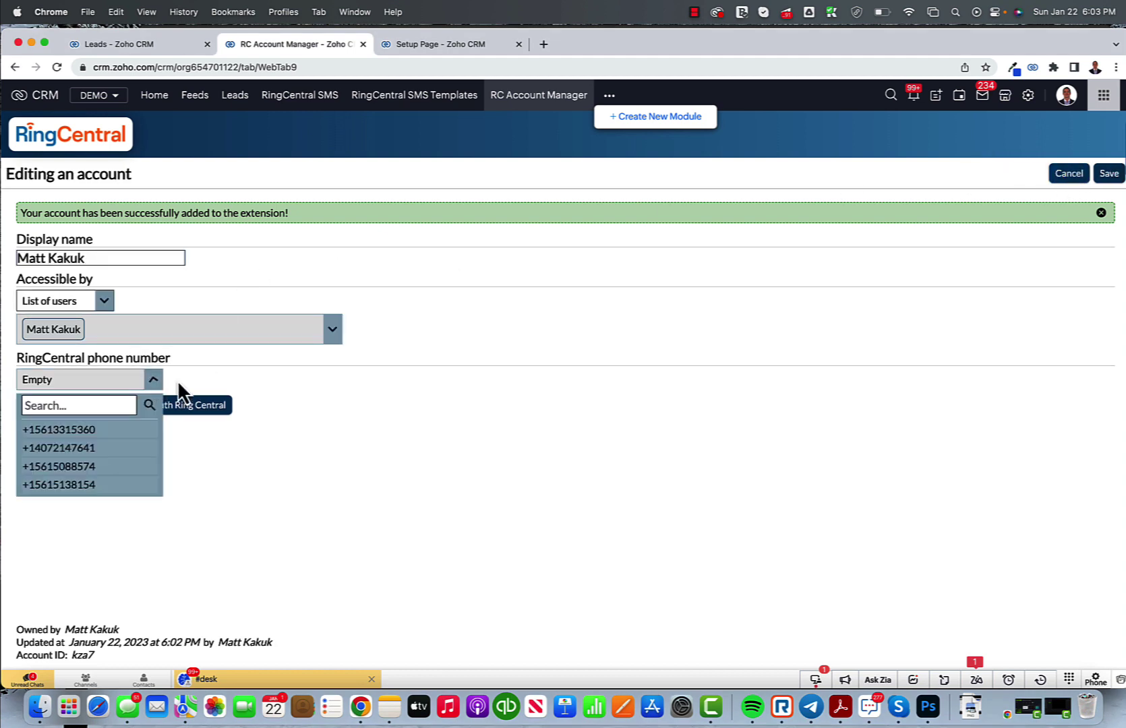
{"action": "left_click", "coordinate": [96, 432]}
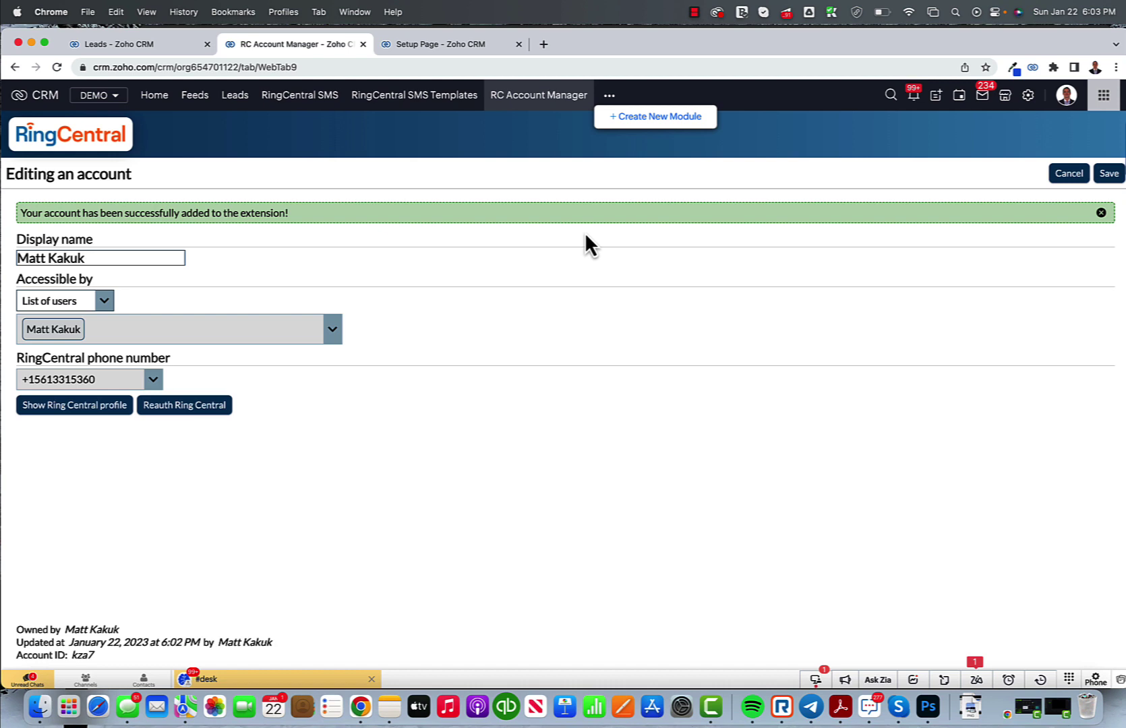
{"action": "left_click", "coordinate": [332, 331]}
{"action": "left_click", "coordinate": [106, 303]}
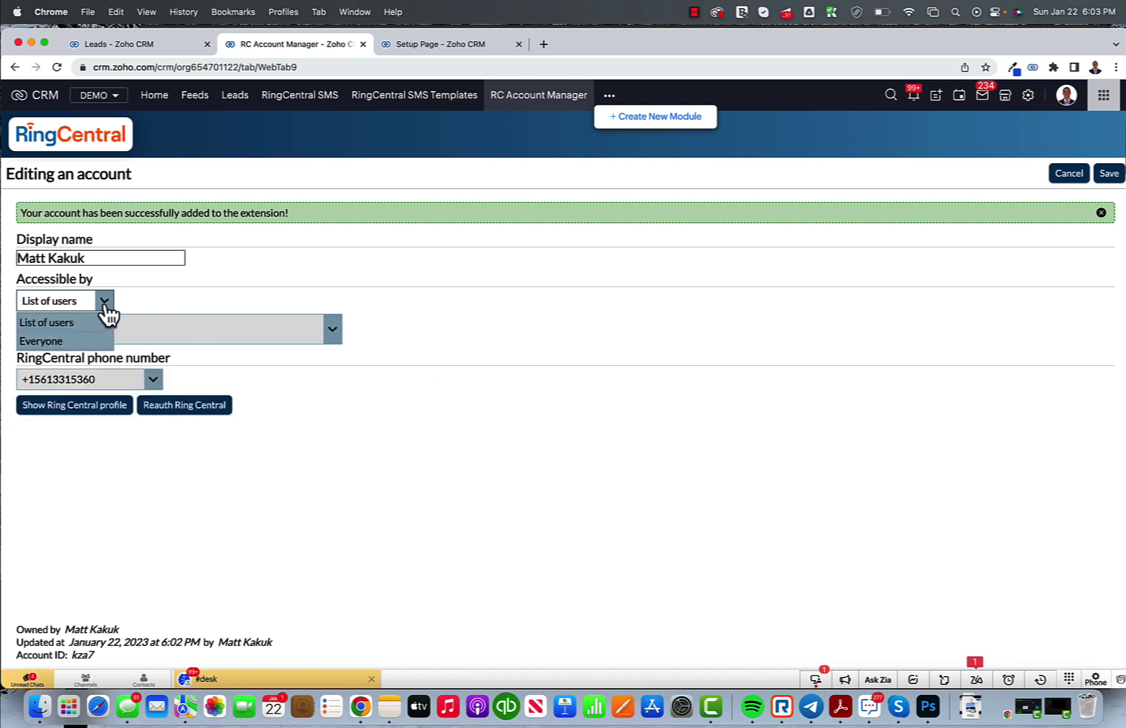
{"action": "left_click", "coordinate": [177, 308]}
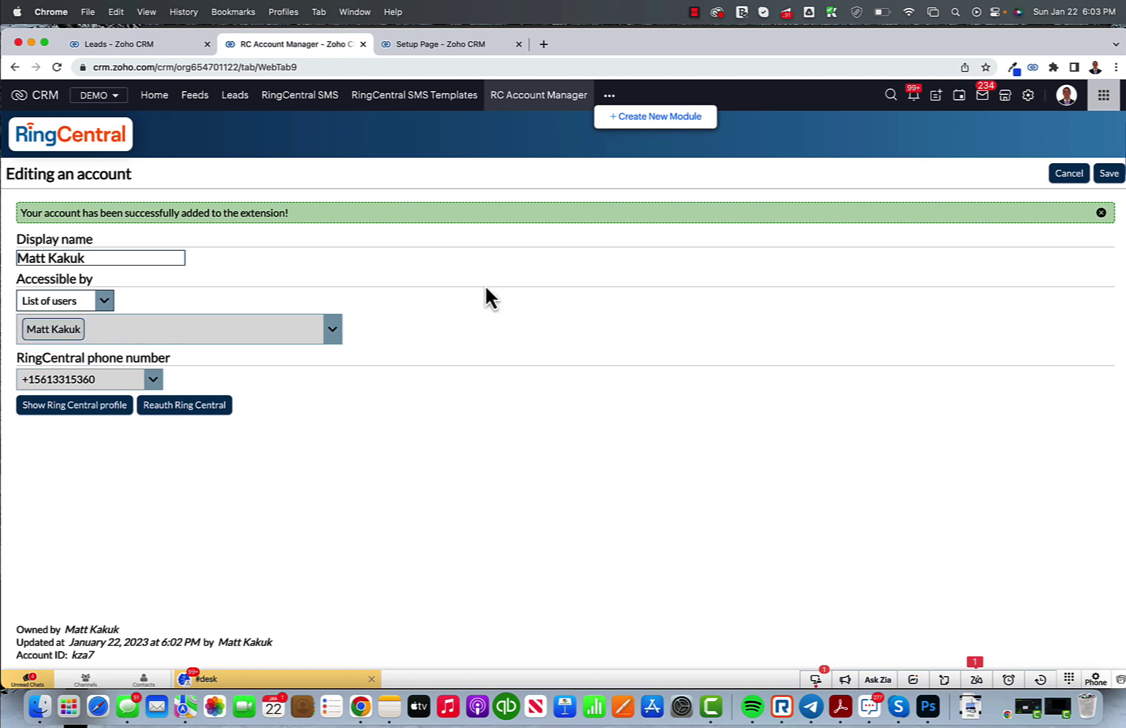
{"action": "right_click", "coordinate": [491, 284]}
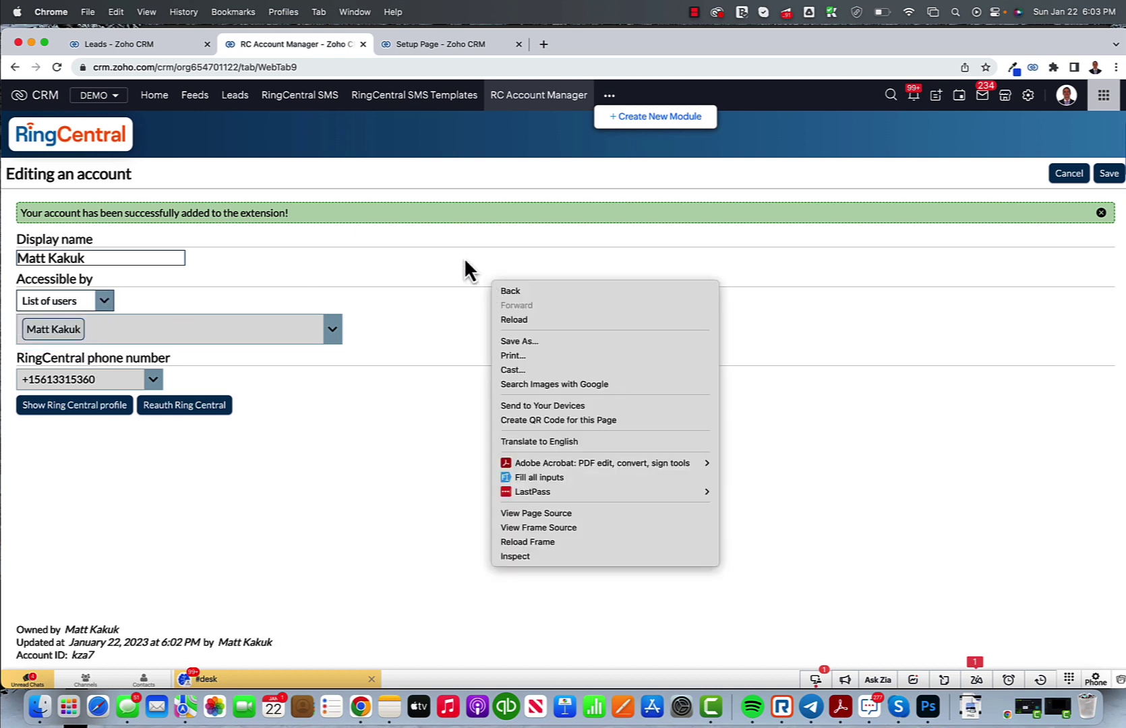
{"action": "left_click", "coordinate": [464, 263]}
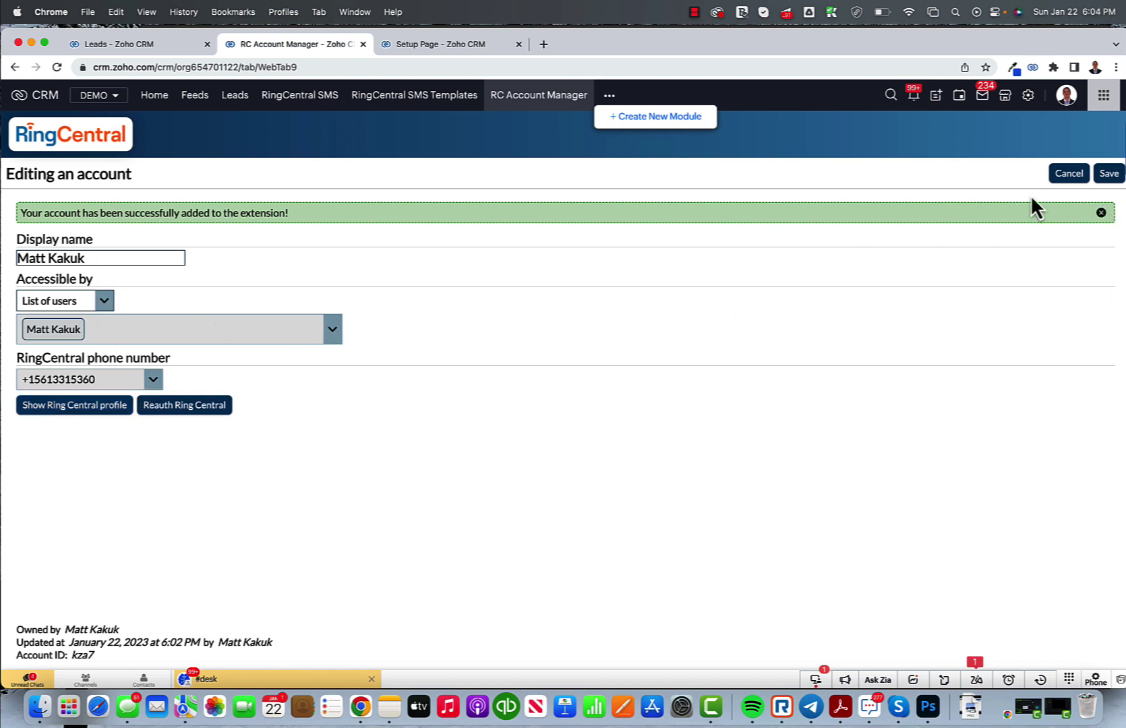
{"action": "left_click", "coordinate": [1106, 174]}
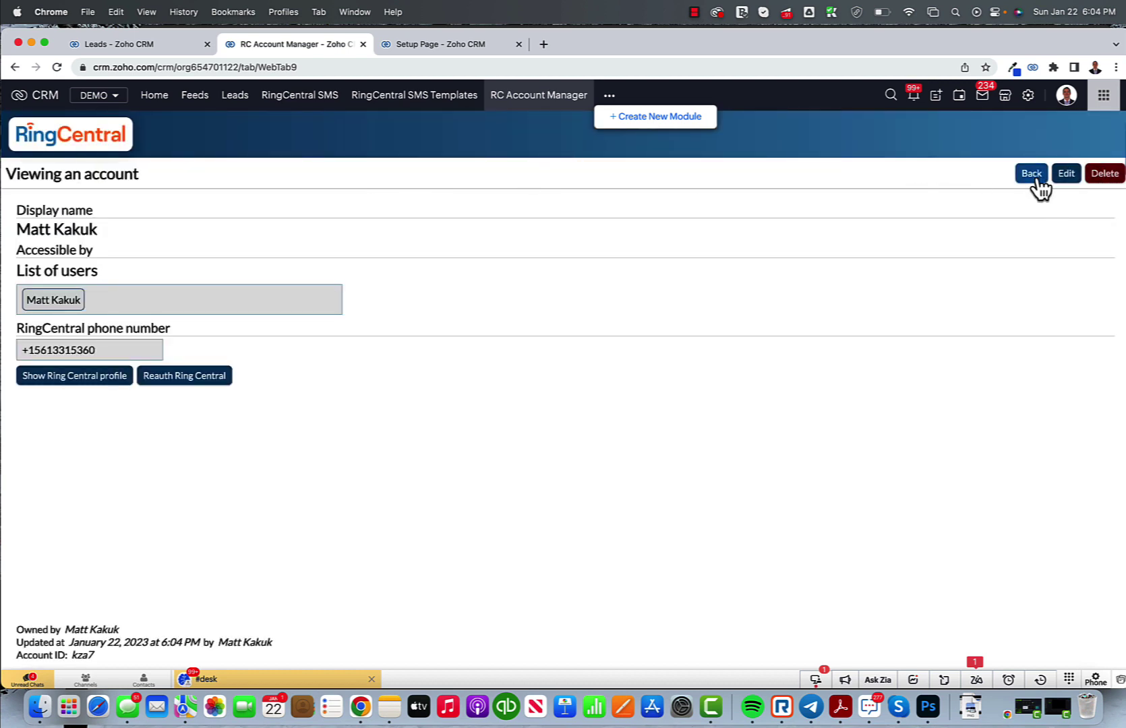
Step: In the SMS global settings, add the Mobile field mapping for the Leads module
{"action": "left_click", "coordinate": [1032, 174]}
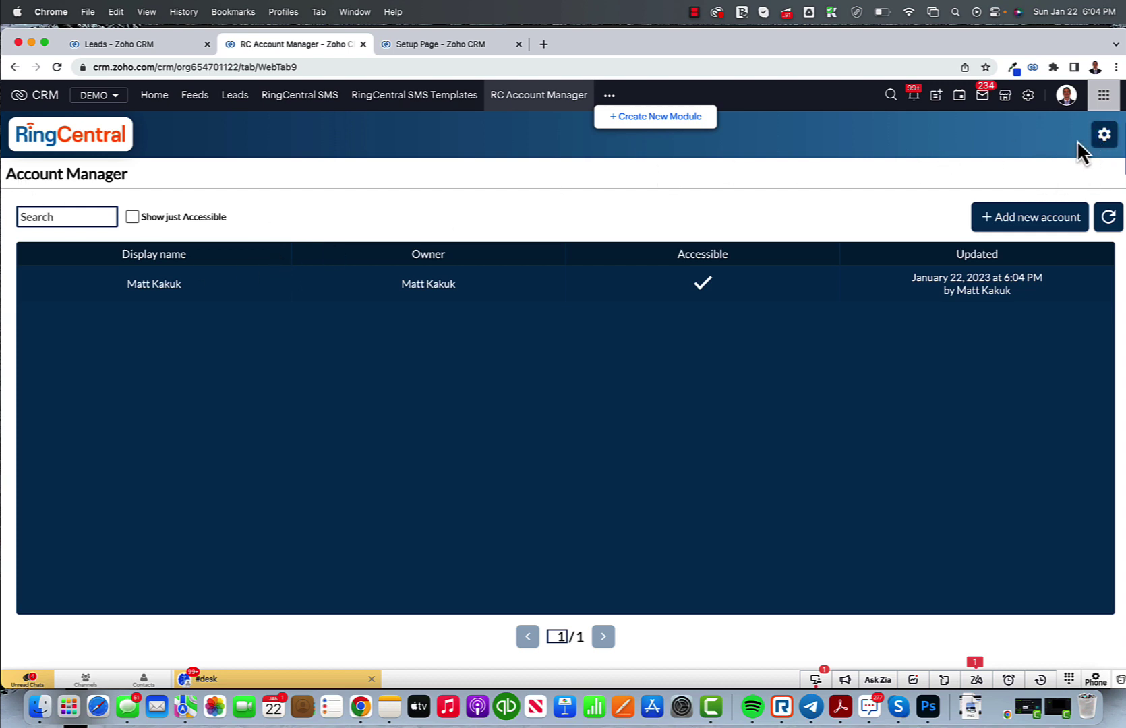
{"action": "left_click", "coordinate": [1104, 135]}
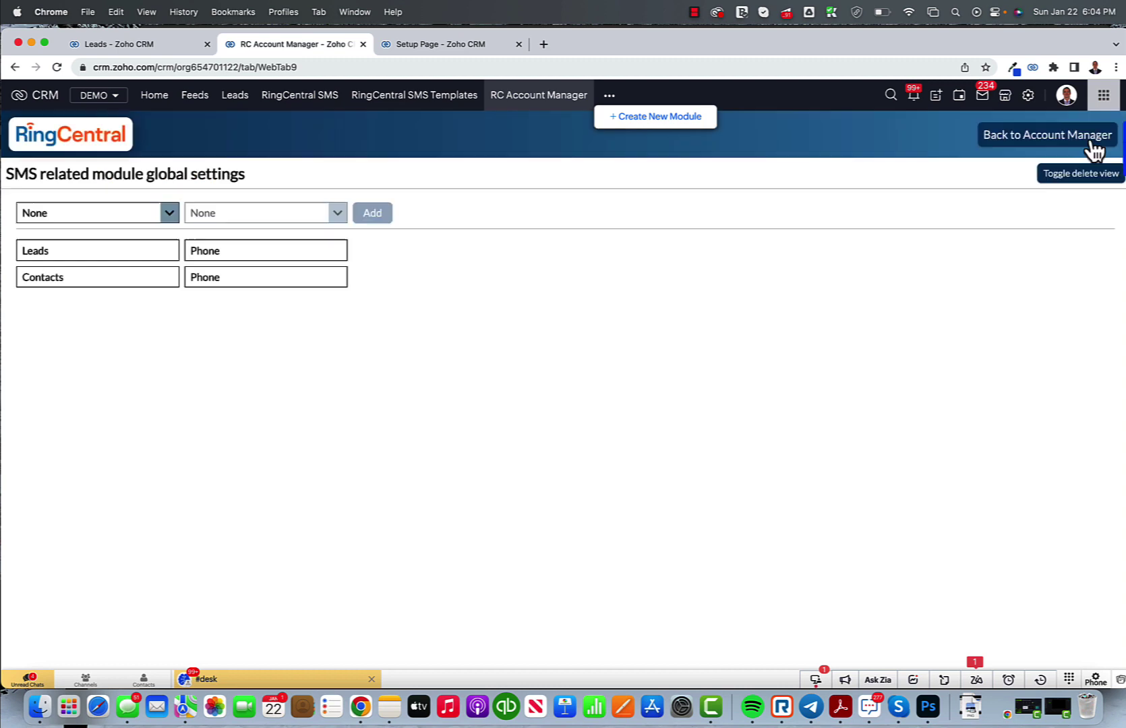
{"action": "left_click", "coordinate": [170, 212]}
{"action": "left_click", "coordinate": [94, 235]}
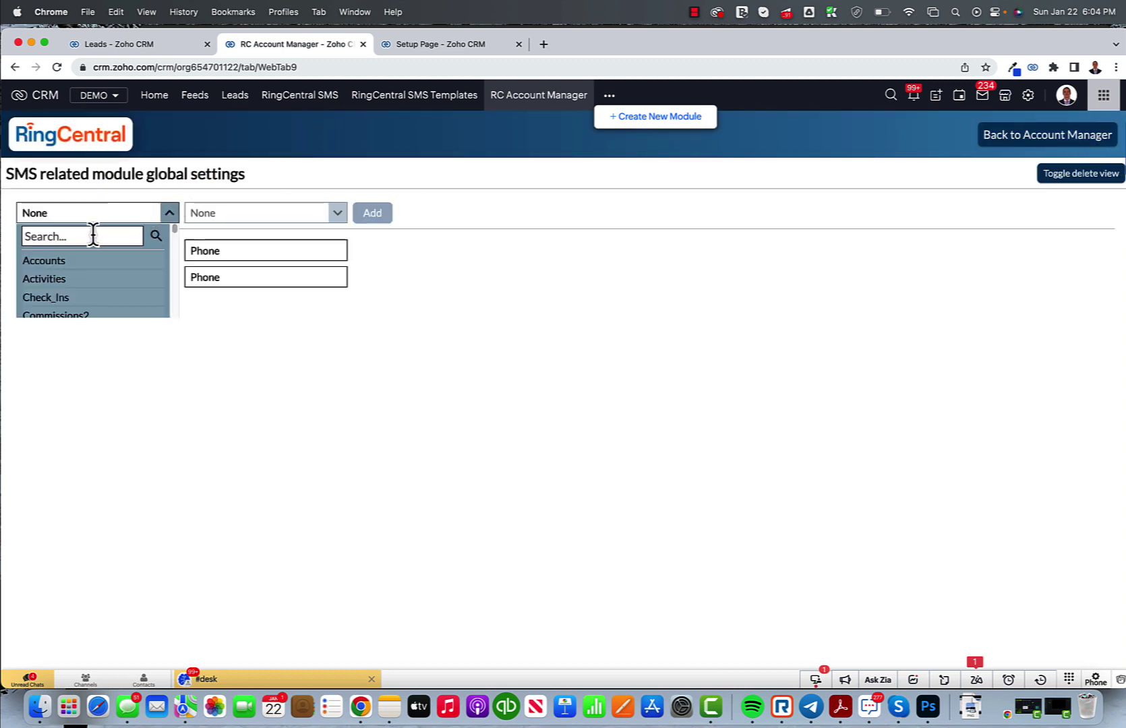
{"action": "type", "text": "Lead"}
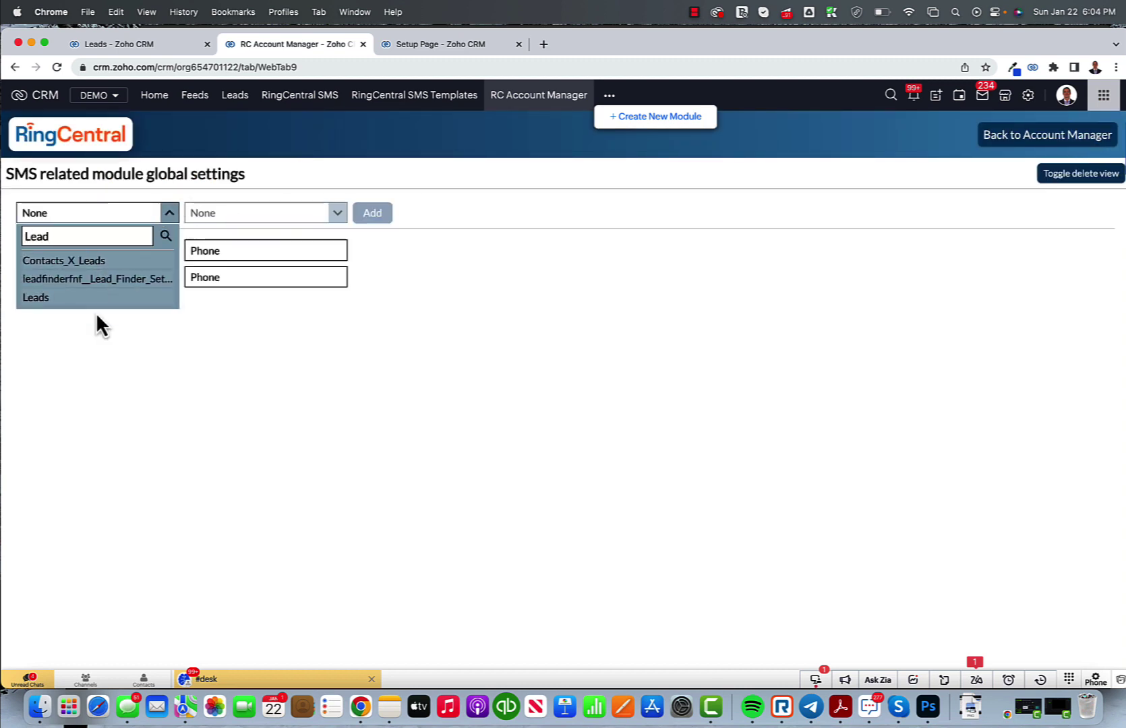
{"action": "left_click", "coordinate": [81, 297]}
{"action": "left_click", "coordinate": [337, 214]}
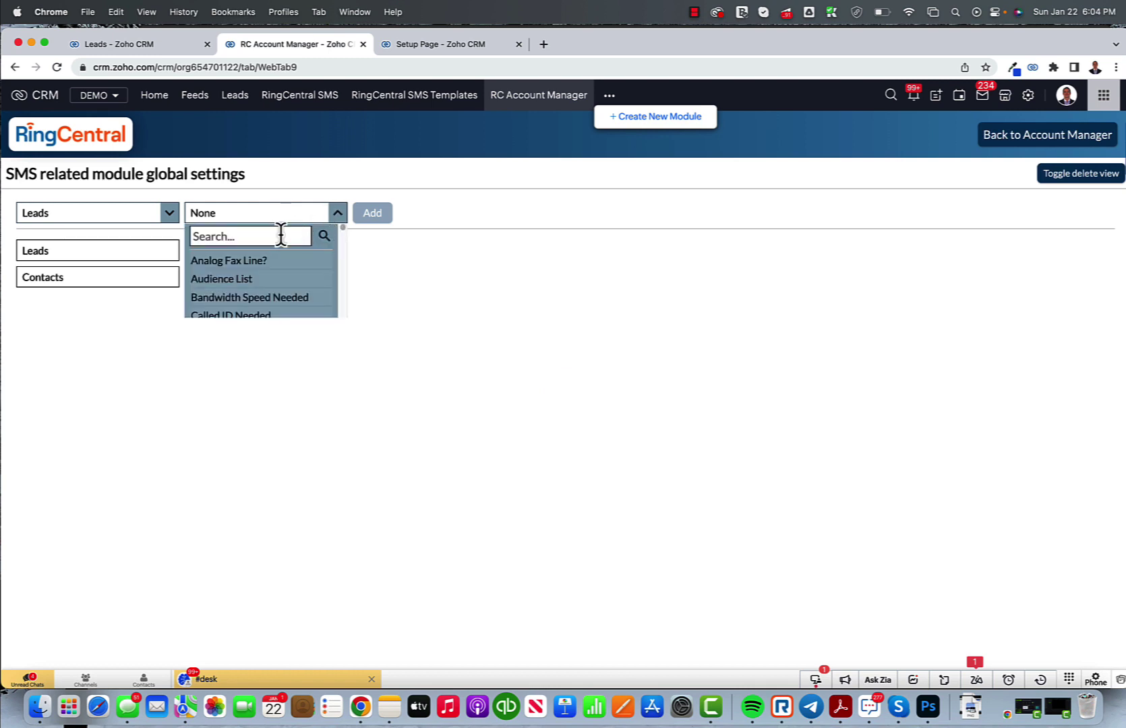
{"action": "type", "text": "Mobile"}
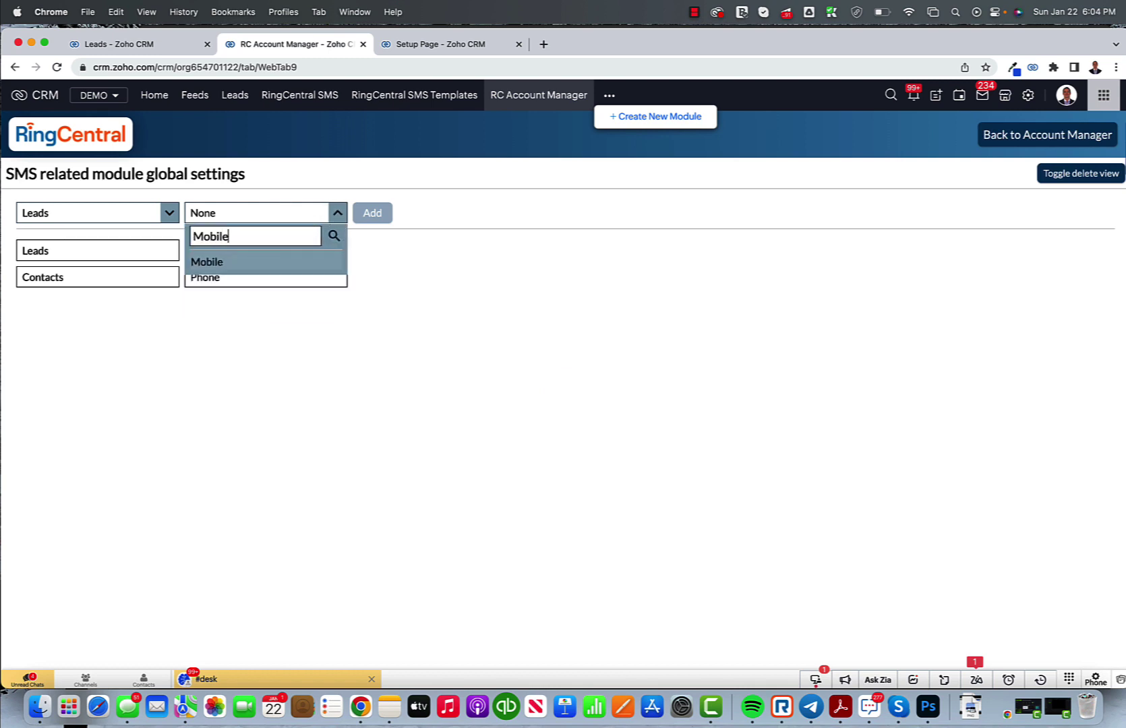
{"action": "left_click", "coordinate": [317, 261]}
{"action": "left_click", "coordinate": [369, 214]}
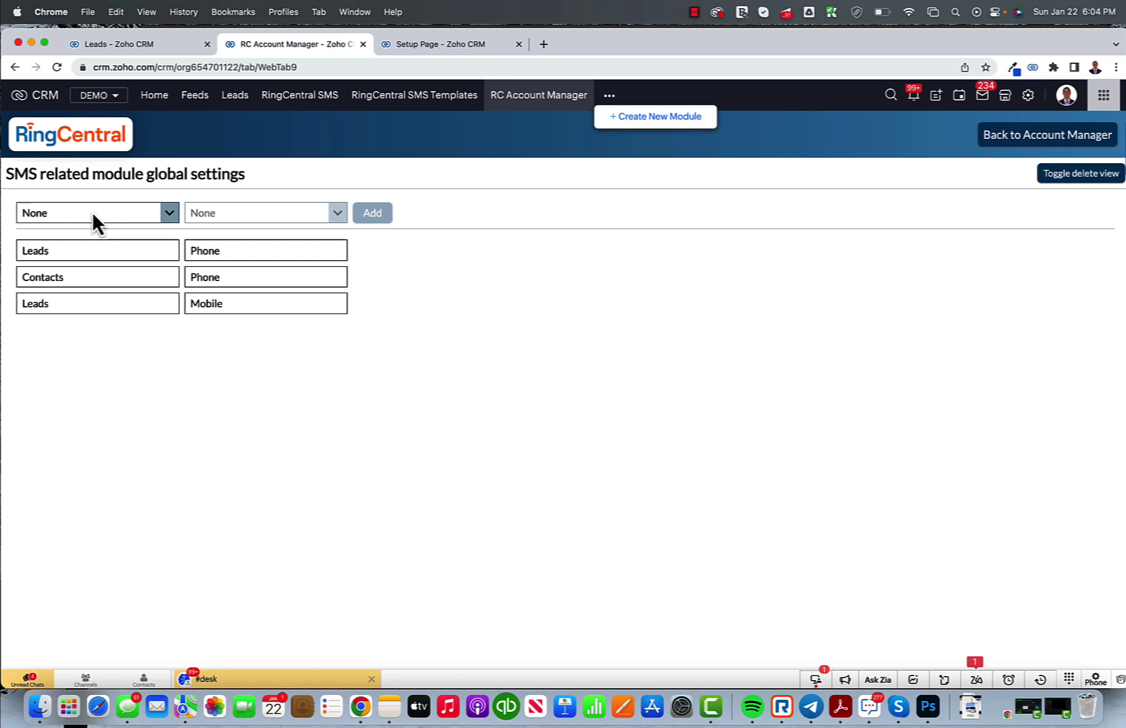
Step: Add the Contacts Mobile mapping, then open the lead's record from the Leads list
{"action": "left_click", "coordinate": [170, 213]}
{"action": "double_click", "coordinate": [80, 234]}
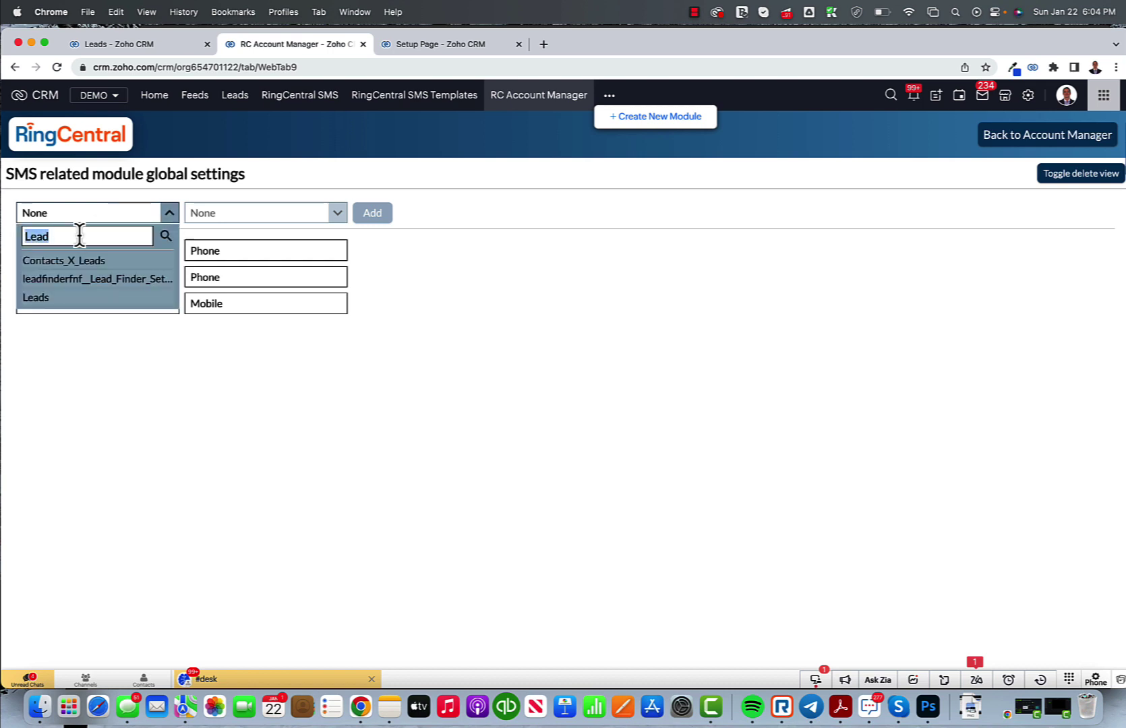
{"action": "type", "text": "Cont"}
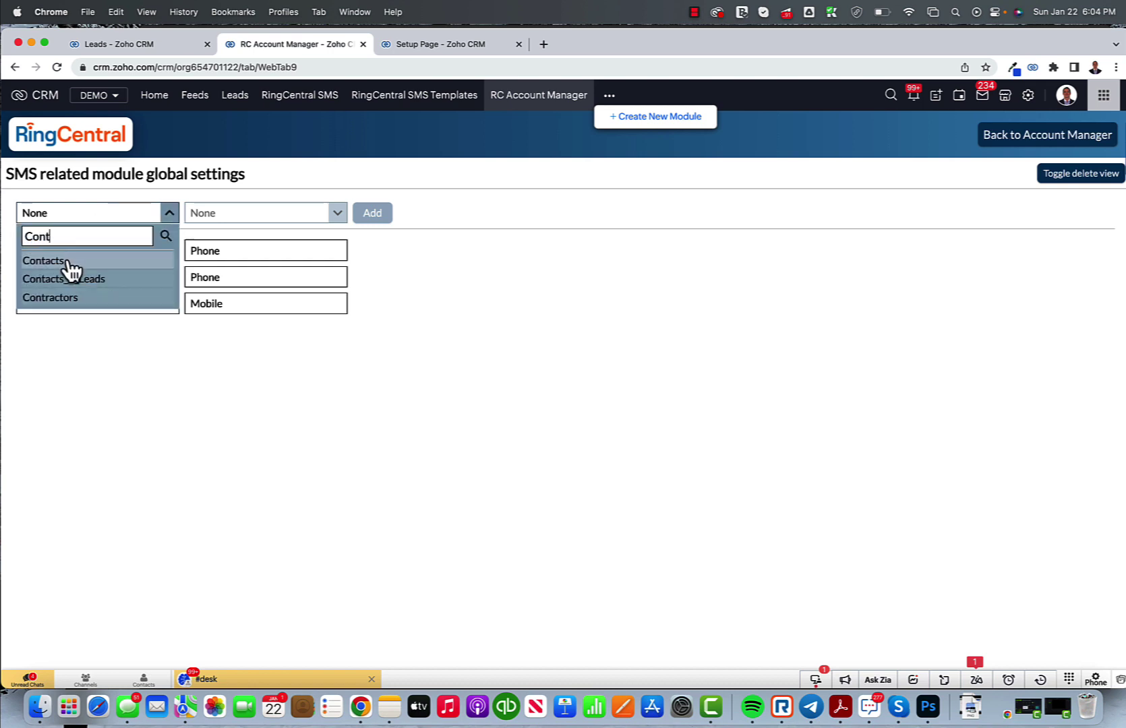
{"action": "left_click", "coordinate": [67, 261]}
{"action": "left_click", "coordinate": [322, 214]}
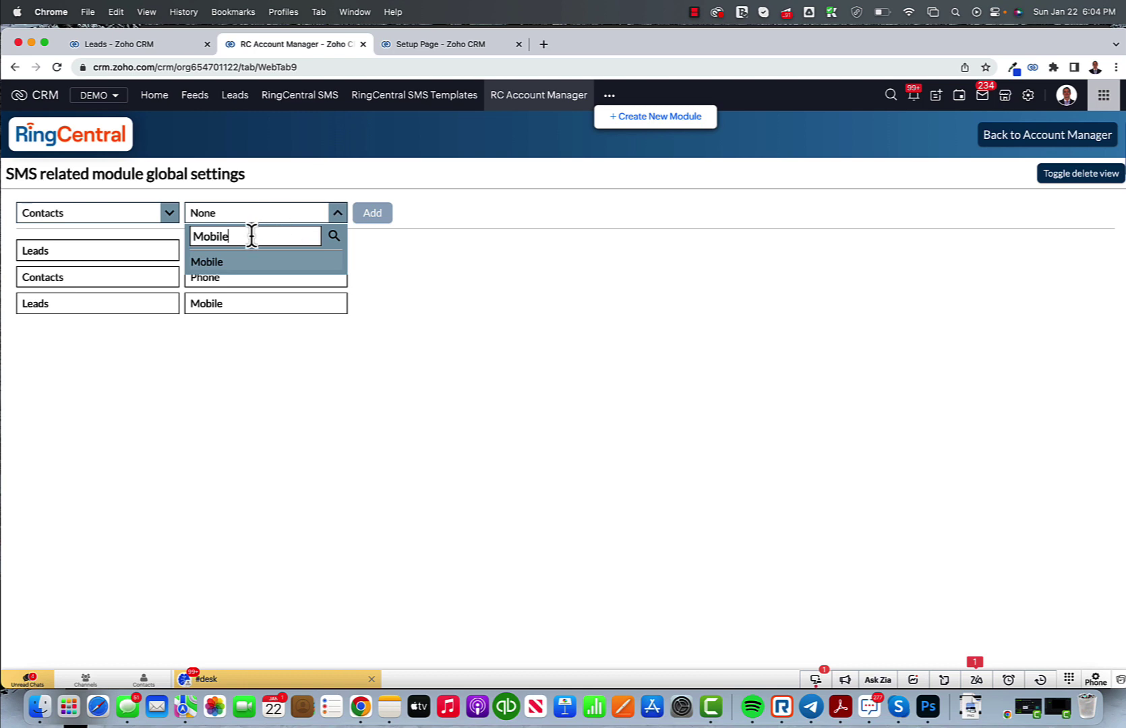
{"action": "left_click", "coordinate": [235, 263]}
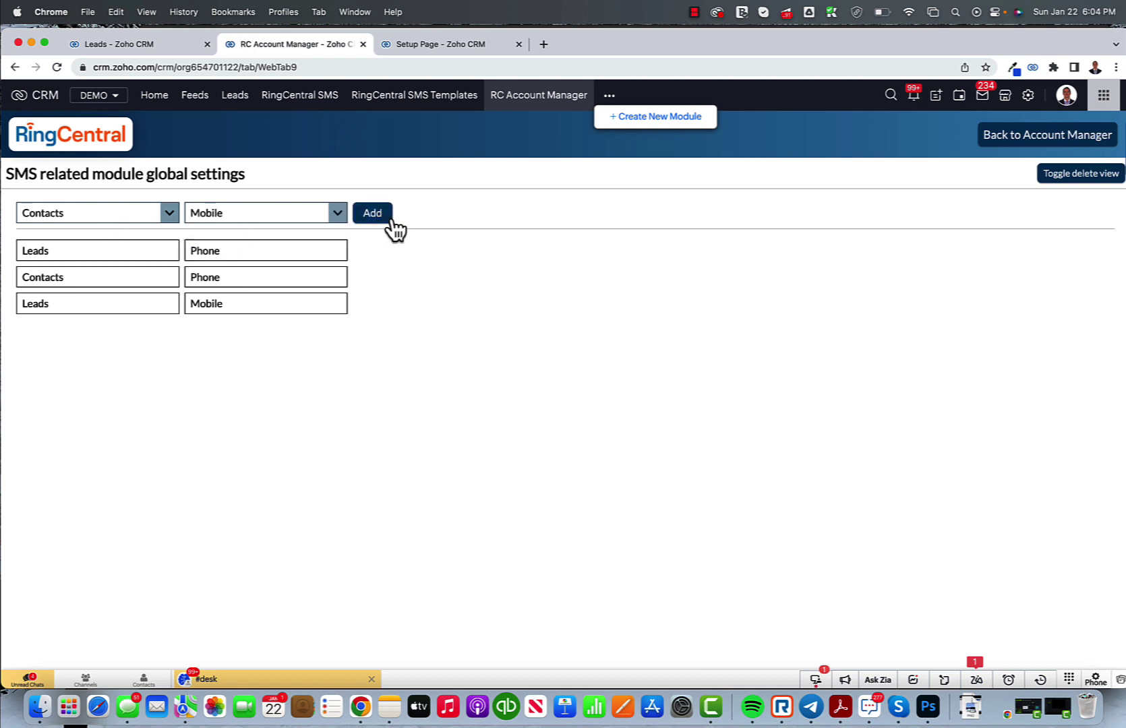
{"action": "left_click", "coordinate": [371, 215]}
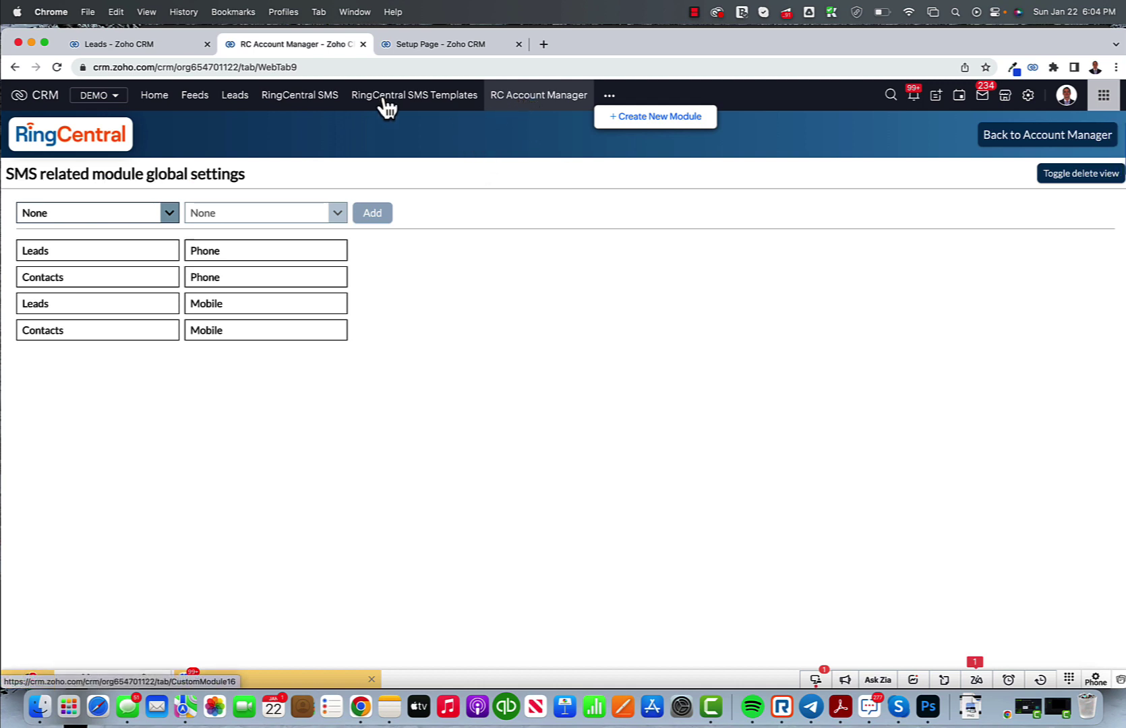
{"action": "left_click", "coordinate": [233, 103]}
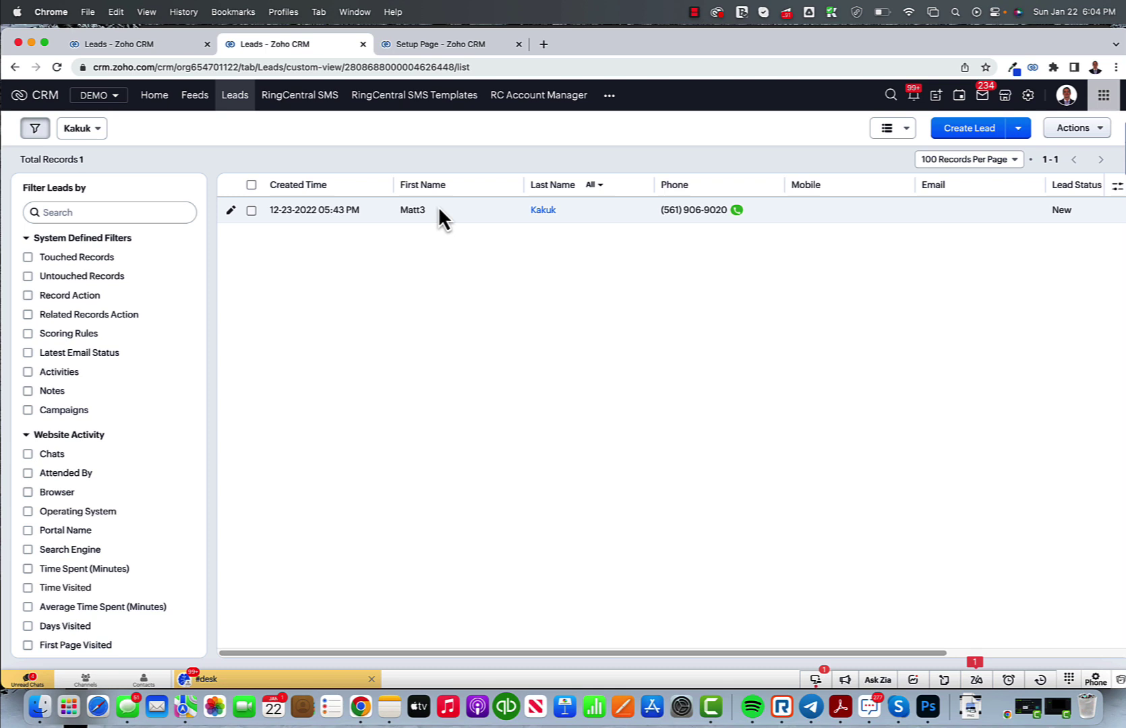
{"action": "left_click", "coordinate": [495, 217]}
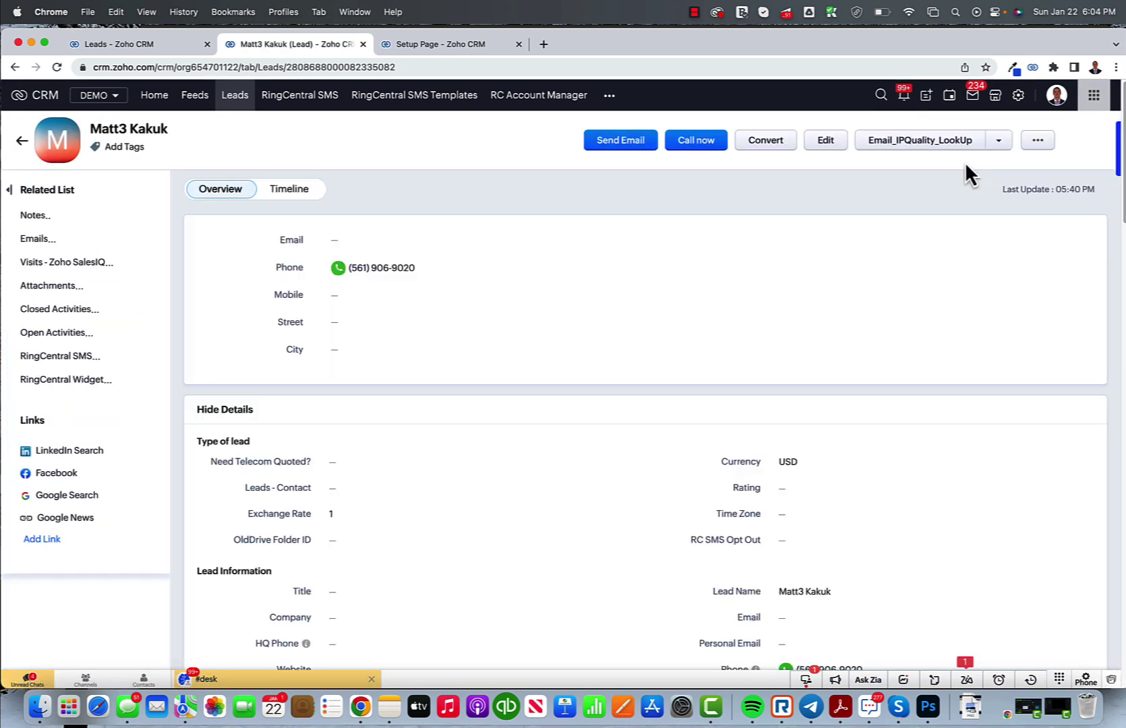
Step: Send the lead a RingCentral SMS reading 'test'
{"action": "left_click", "coordinate": [1010, 141]}
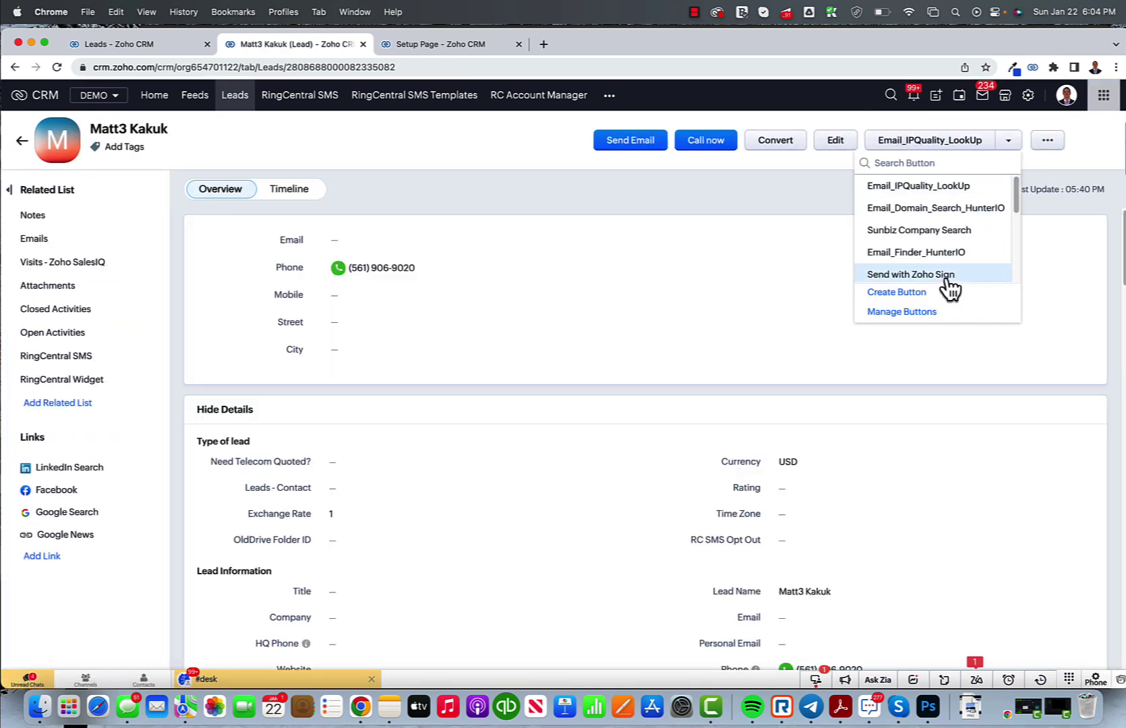
{"action": "scroll", "coordinate": [949, 286], "scroll_direction": "down", "scroll_amount": 3}
{"action": "scroll", "coordinate": [925, 259], "scroll_direction": "down", "scroll_amount": 1}
{"action": "left_click", "coordinate": [930, 257]}
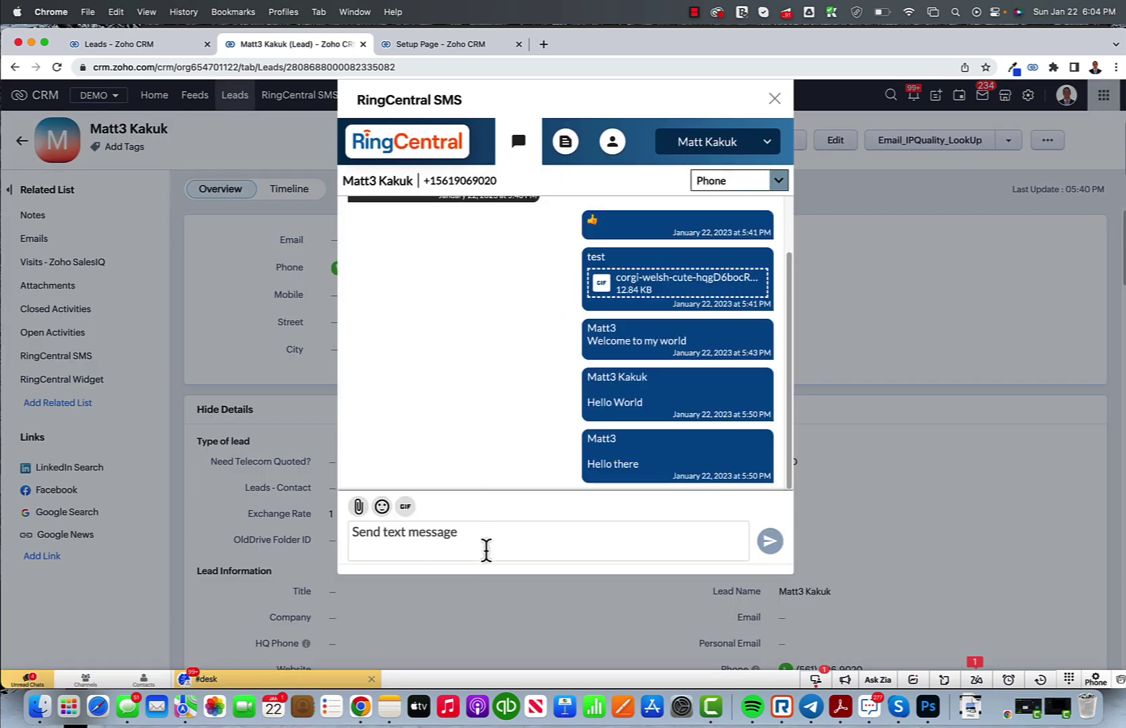
{"action": "left_click", "coordinate": [485, 540]}
{"action": "type", "text": "test"}
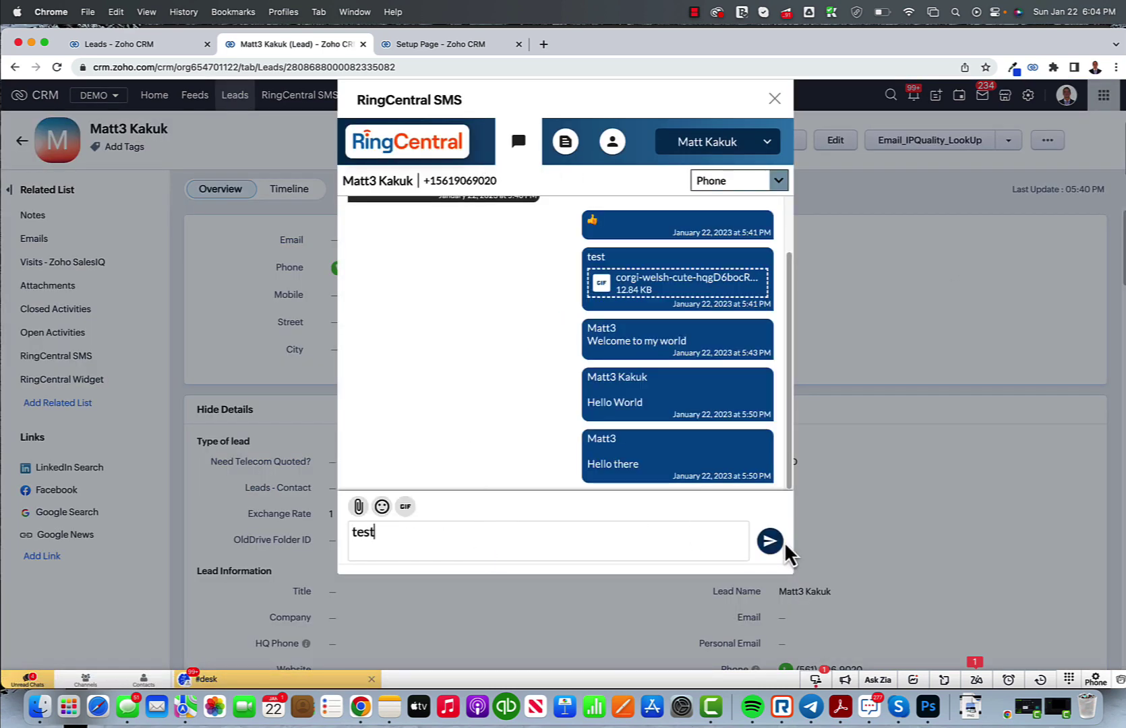
{"action": "left_click", "coordinate": [776, 546]}
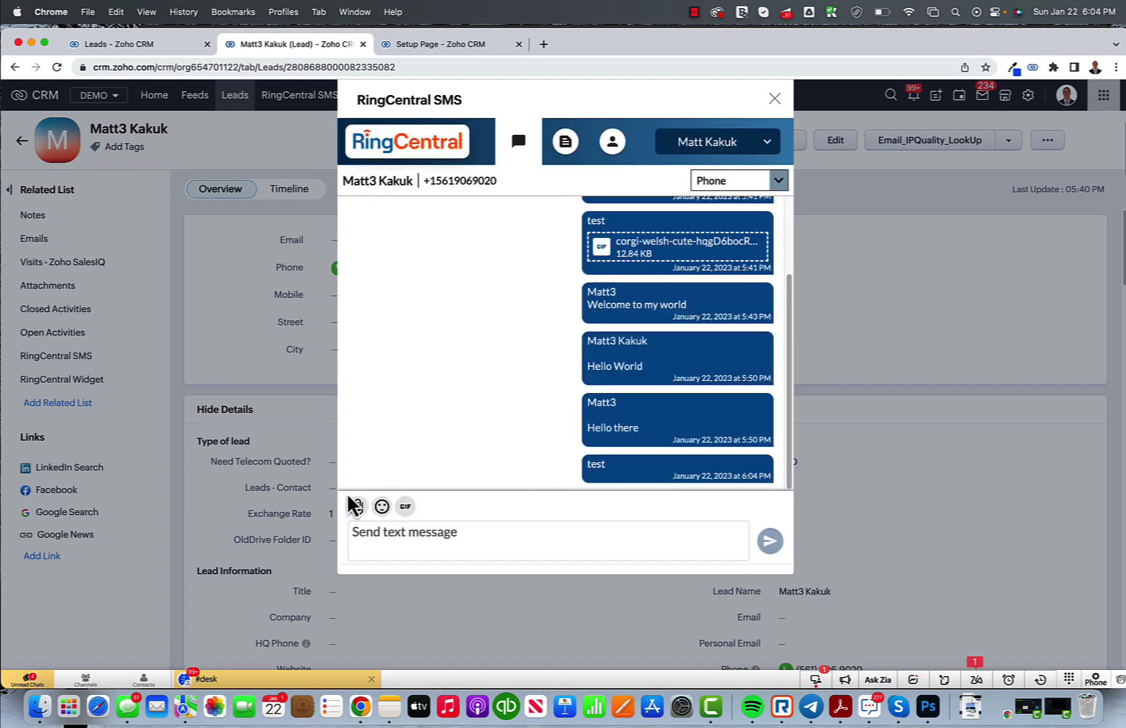
Step: Look over the accepted attachment file types and the emoji picker without adding anything
{"action": "left_click", "coordinate": [359, 507]}
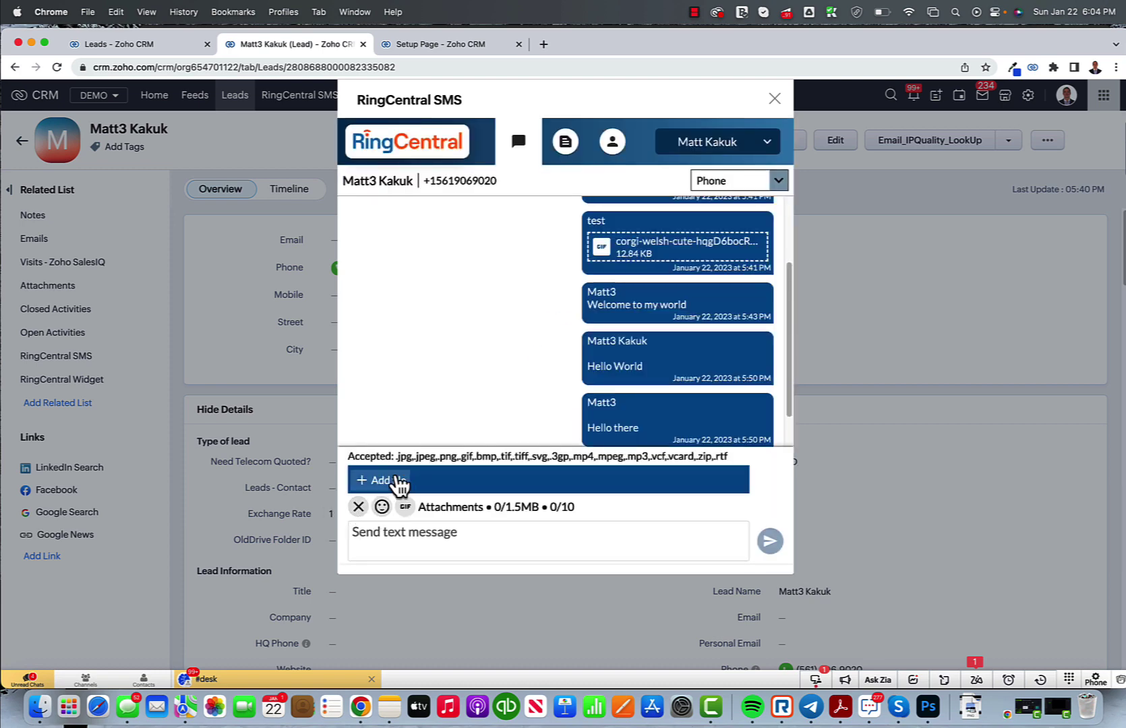
{"action": "left_click_drag", "start_coordinate": [401, 457], "coordinate": [709, 475]}
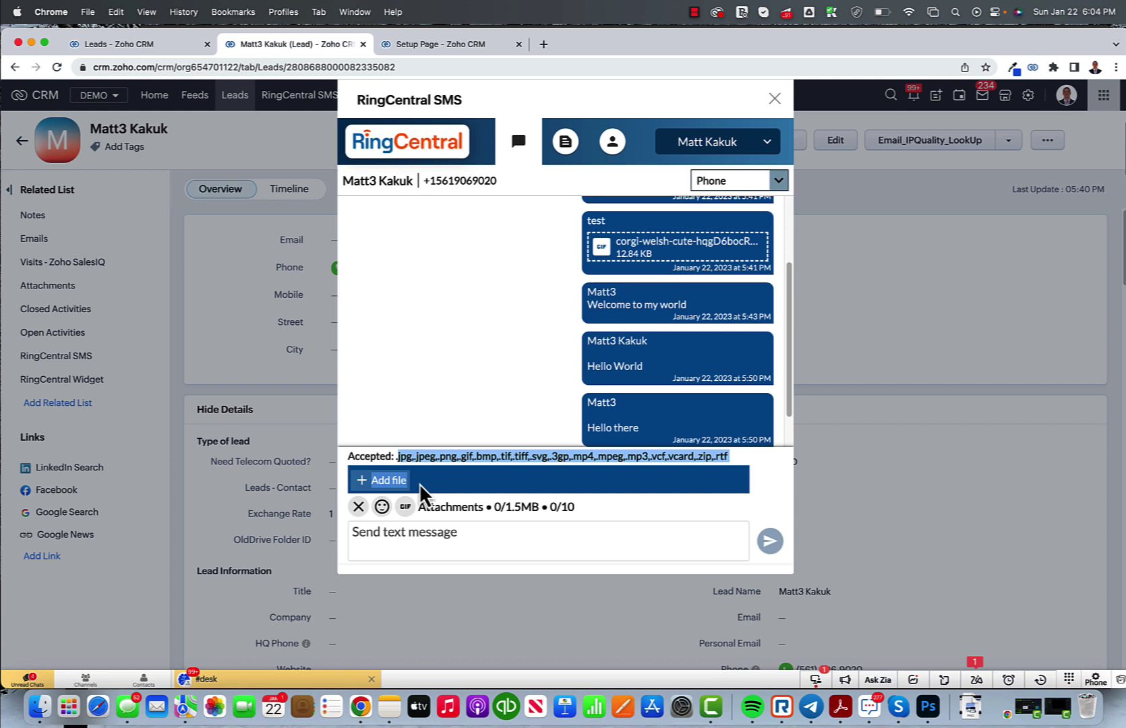
{"action": "left_click", "coordinate": [432, 463]}
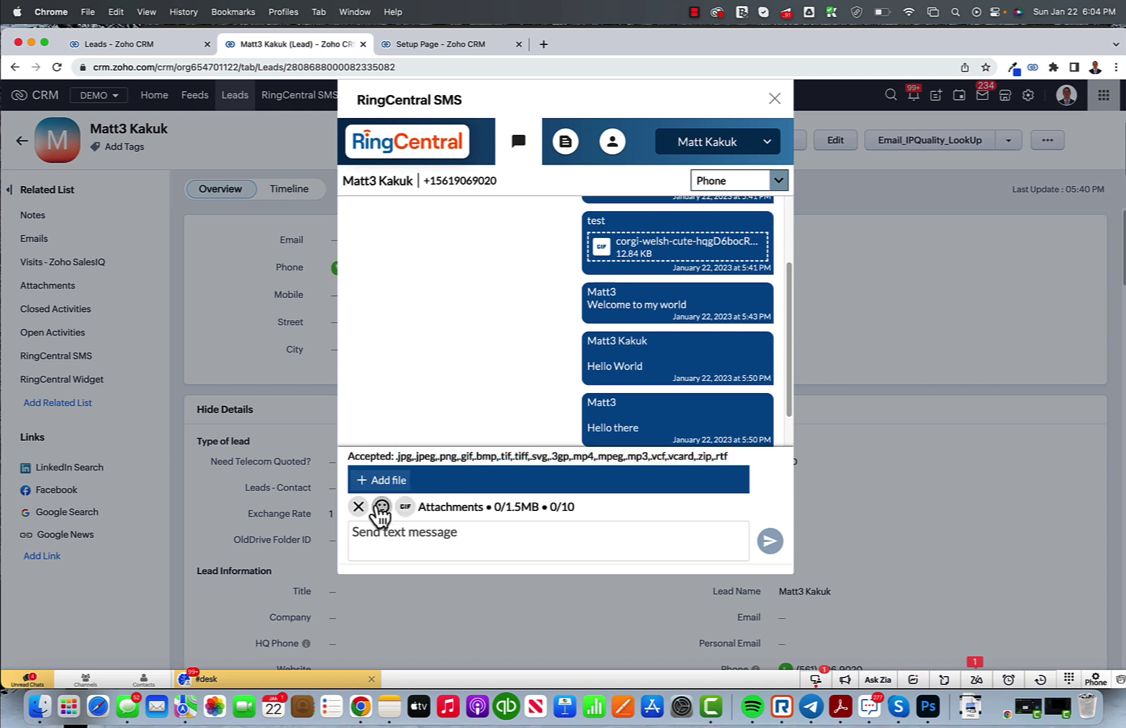
{"action": "left_click", "coordinate": [381, 507]}
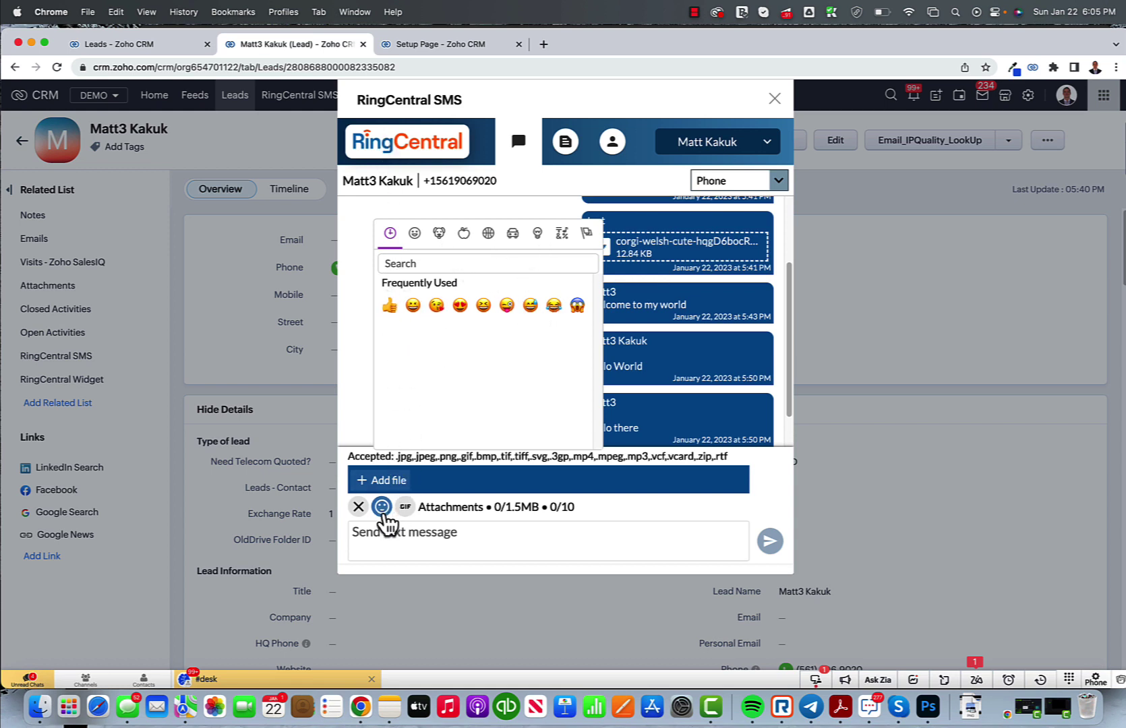
{"action": "left_click", "coordinate": [382, 508]}
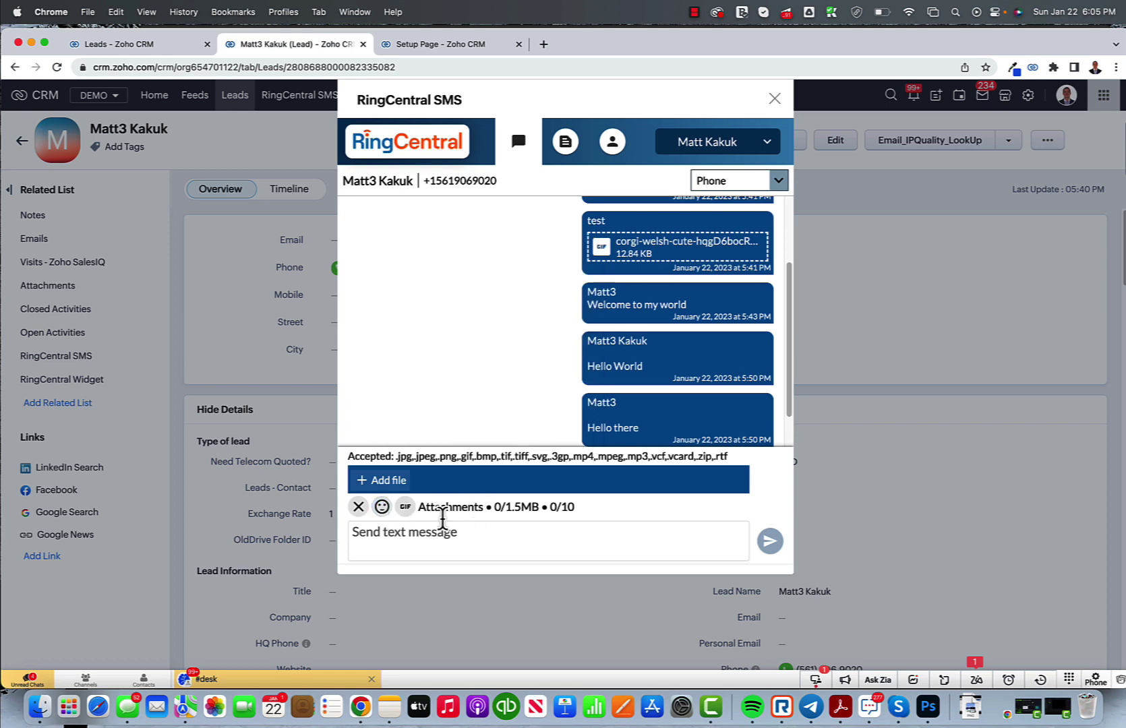
Step: Search GIFs for 'hi', then close the picker without sending one
{"action": "left_click", "coordinate": [406, 510]}
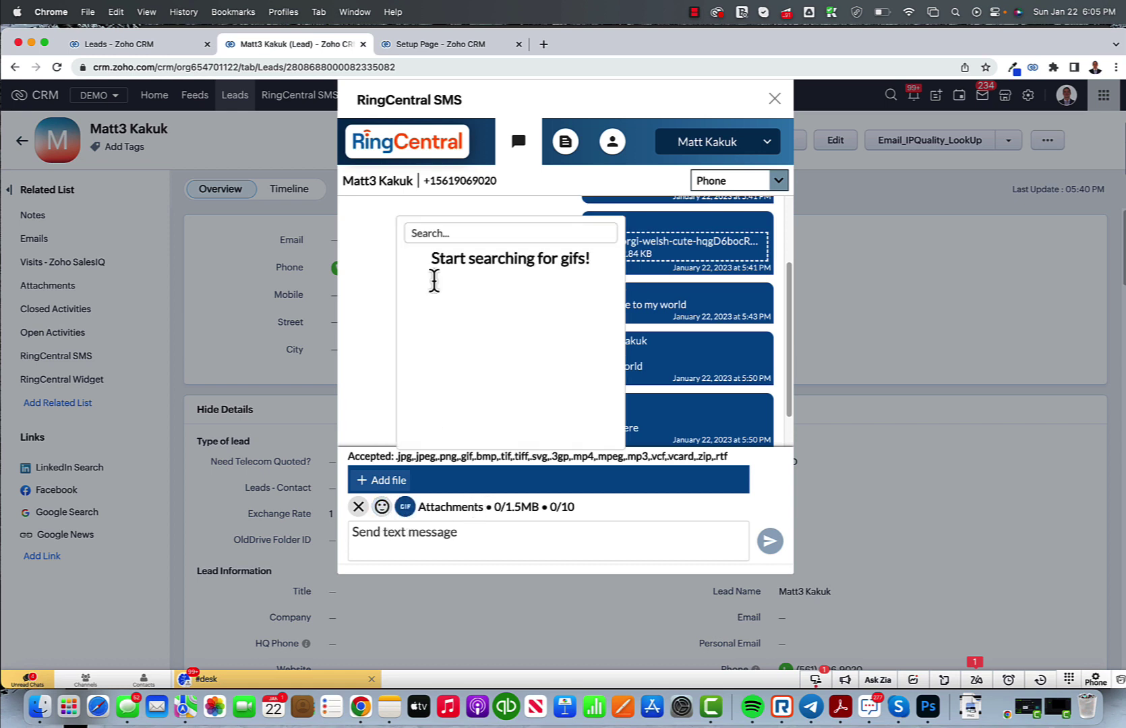
{"action": "type", "text": "hi"}
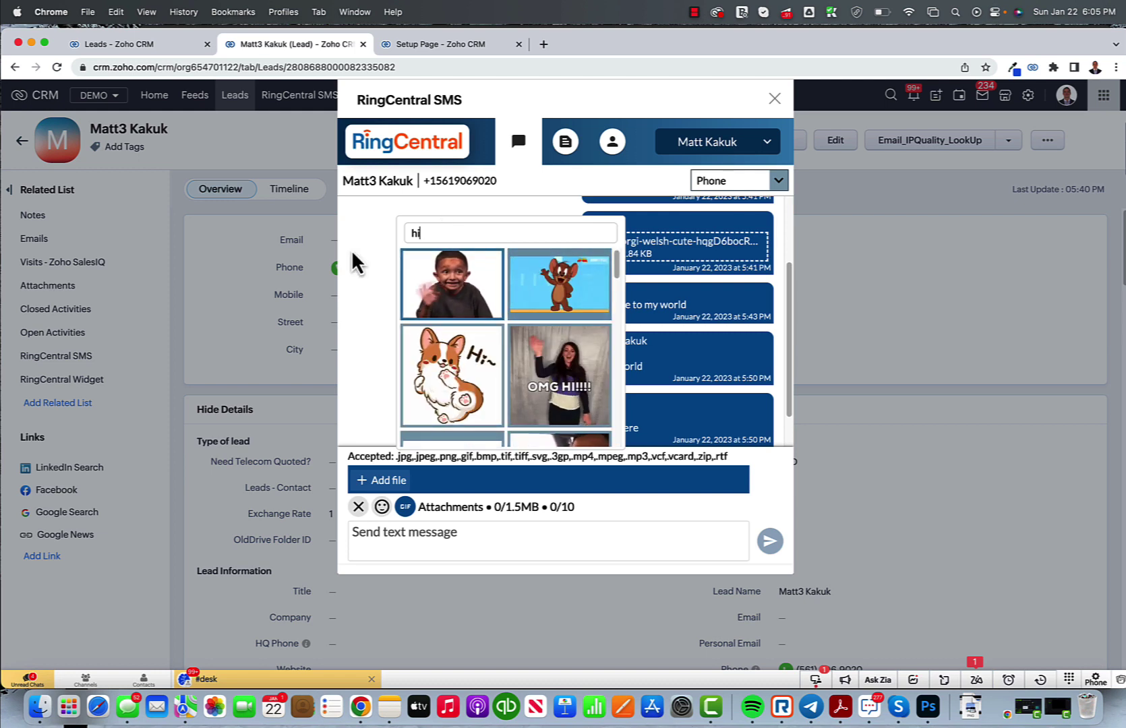
{"action": "left_click", "coordinate": [405, 507]}
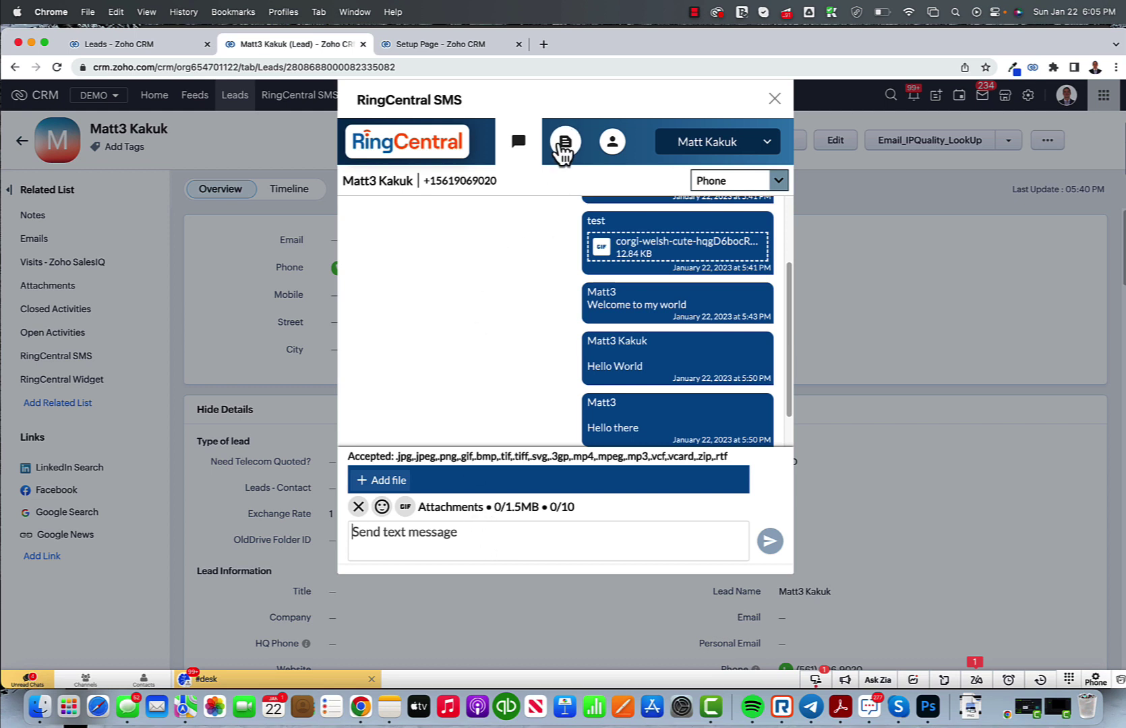
Step: Create and save an SMS template named 'Test' containing the {{ First_Name }} merge field
{"action": "left_click", "coordinate": [565, 143]}
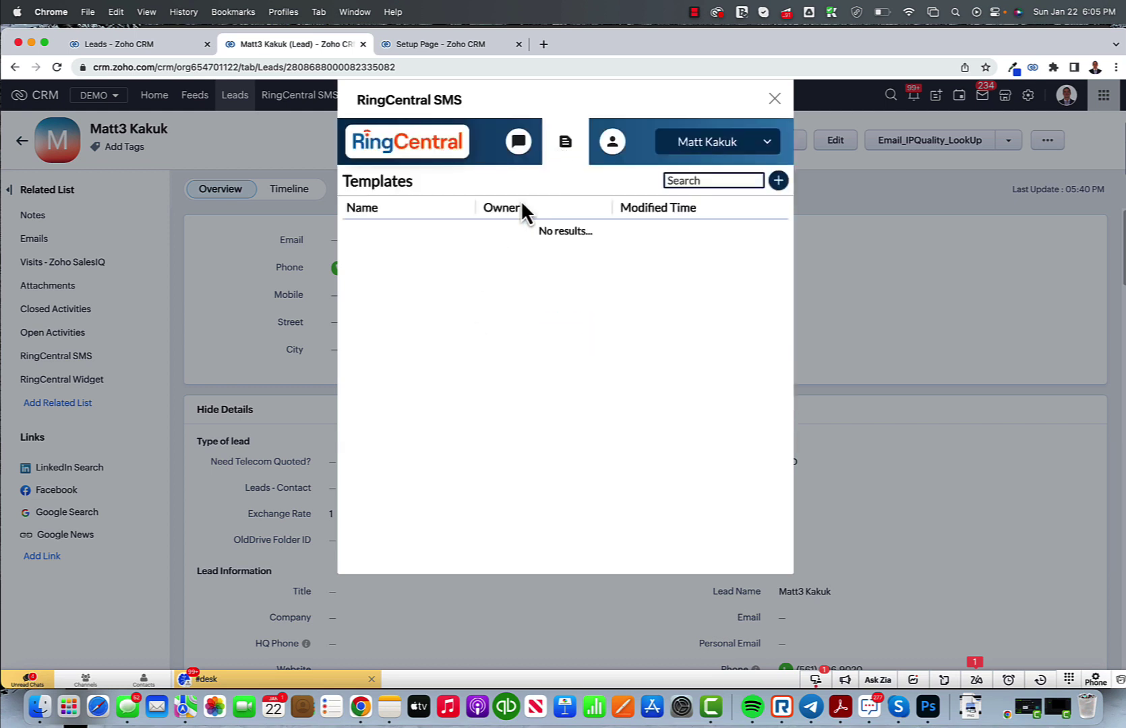
{"action": "left_click", "coordinate": [778, 180]}
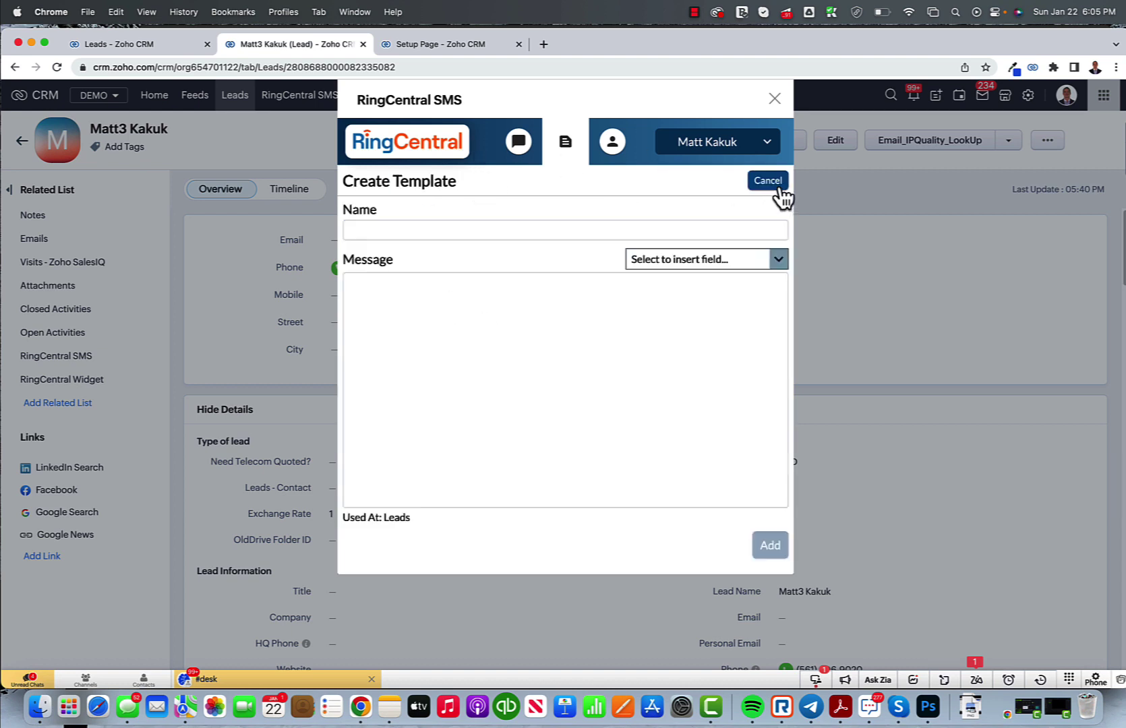
{"action": "left_click", "coordinate": [458, 230]}
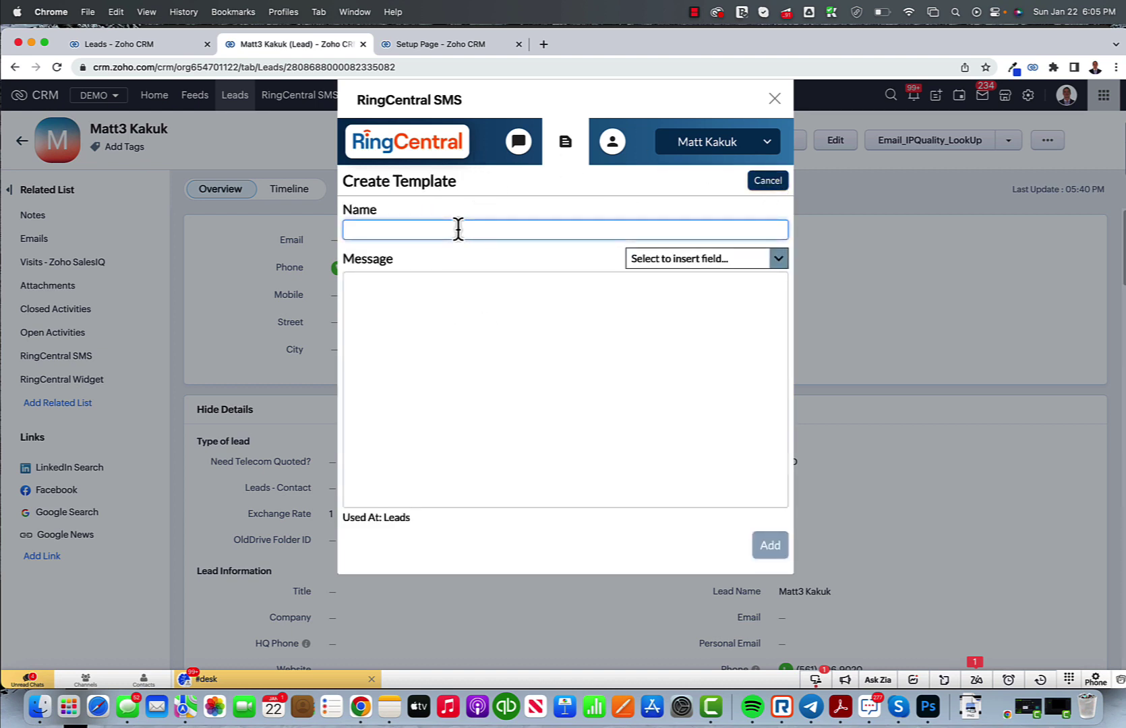
{"action": "type", "text": "Test"}
{"action": "left_click", "coordinate": [777, 259]}
{"action": "left_click", "coordinate": [447, 300]}
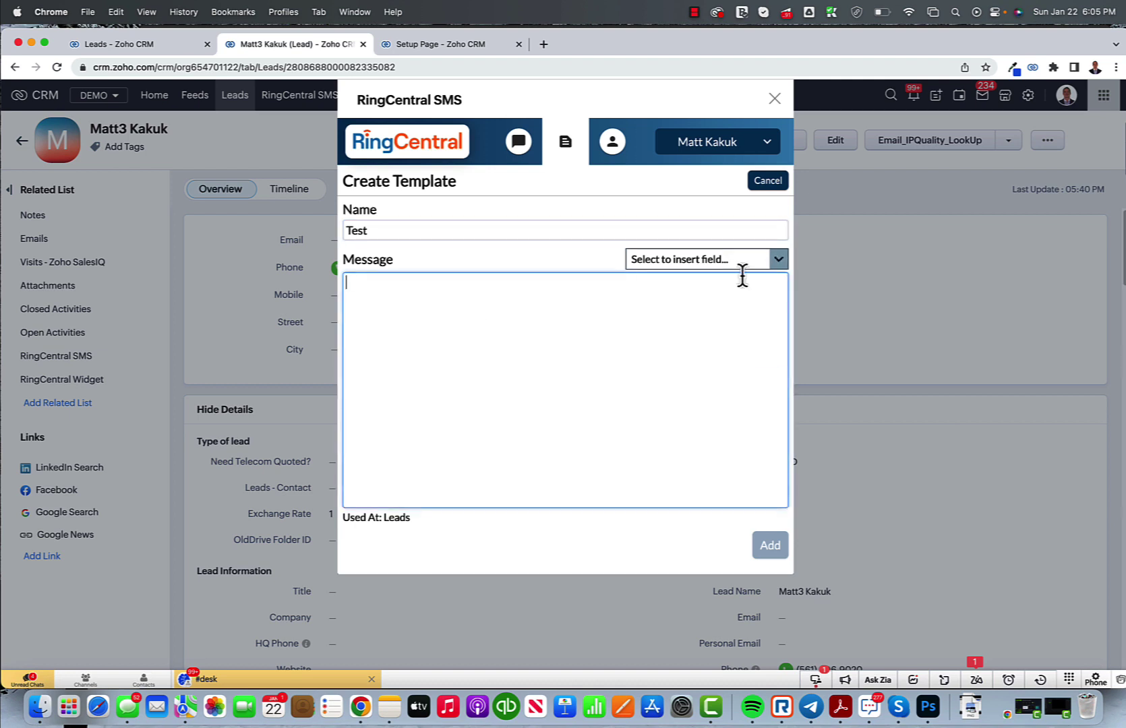
{"action": "left_click", "coordinate": [779, 260]}
{"action": "scroll", "coordinate": [661, 350], "scroll_direction": "down", "scroll_amount": 10}
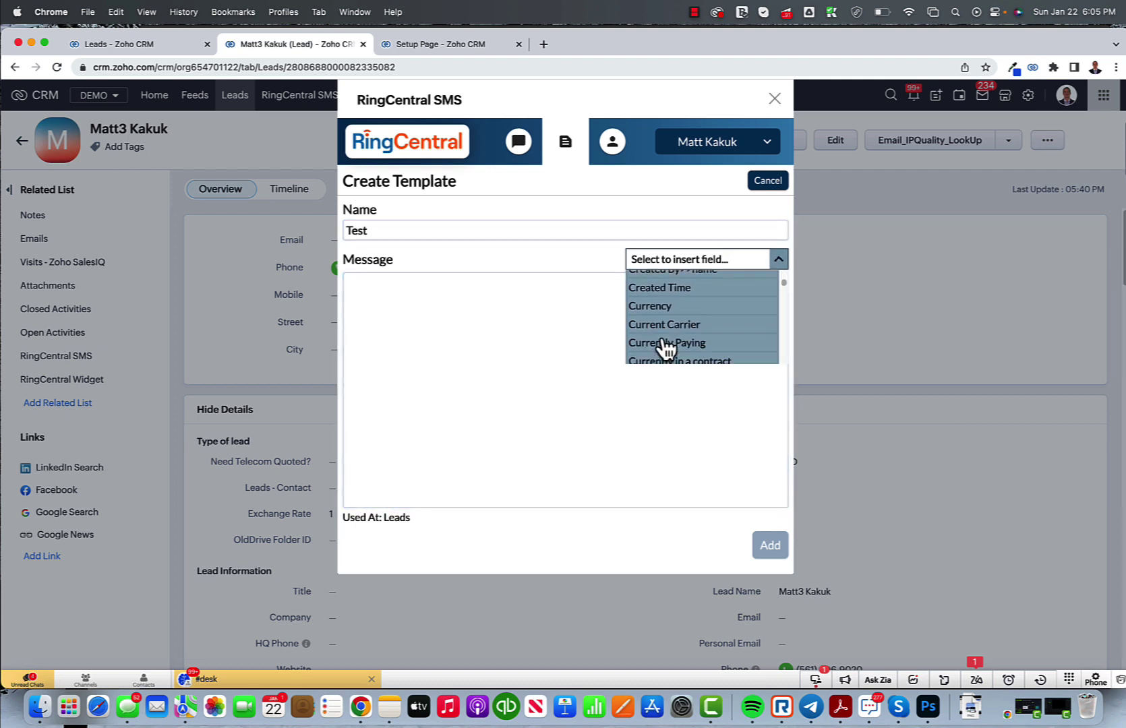
{"action": "scroll", "coordinate": [665, 348], "scroll_direction": "down", "scroll_amount": 3}
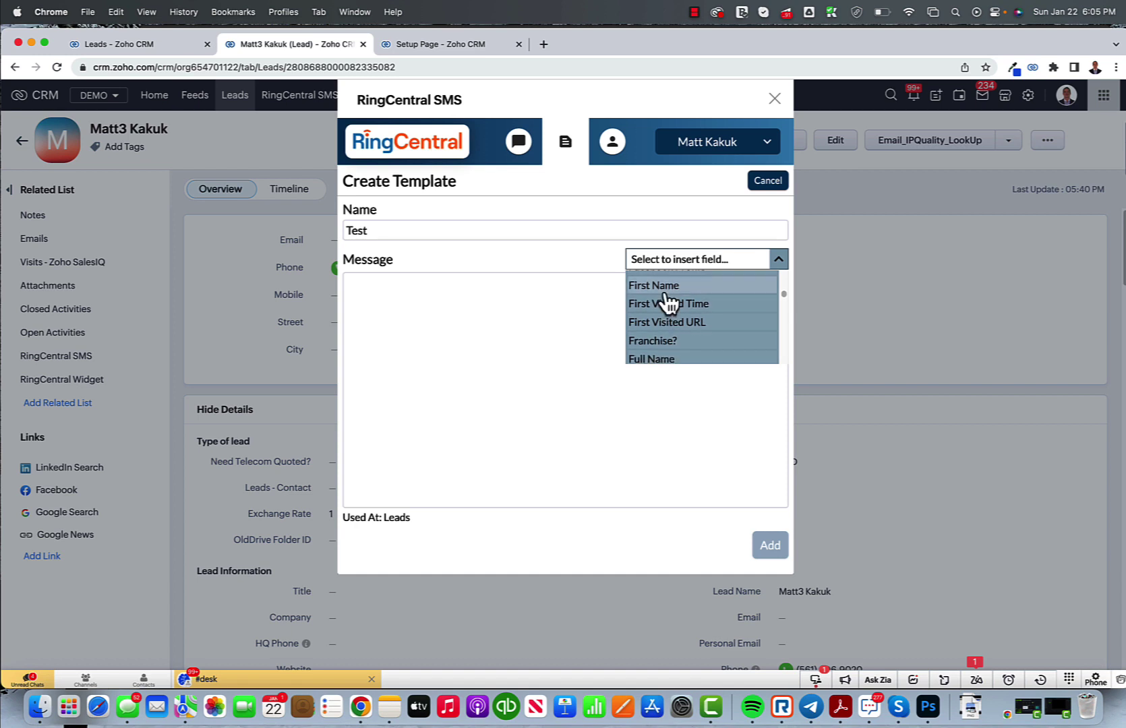
{"action": "left_click", "coordinate": [664, 283]}
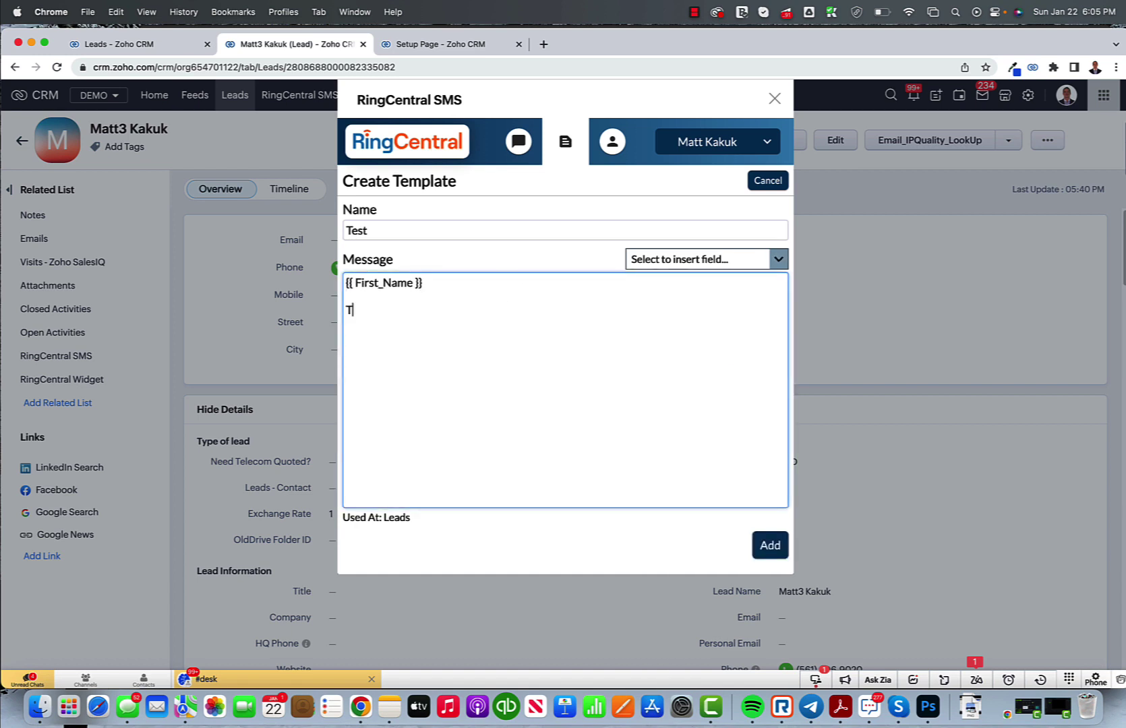
{"action": "left_click", "coordinate": [755, 537]}
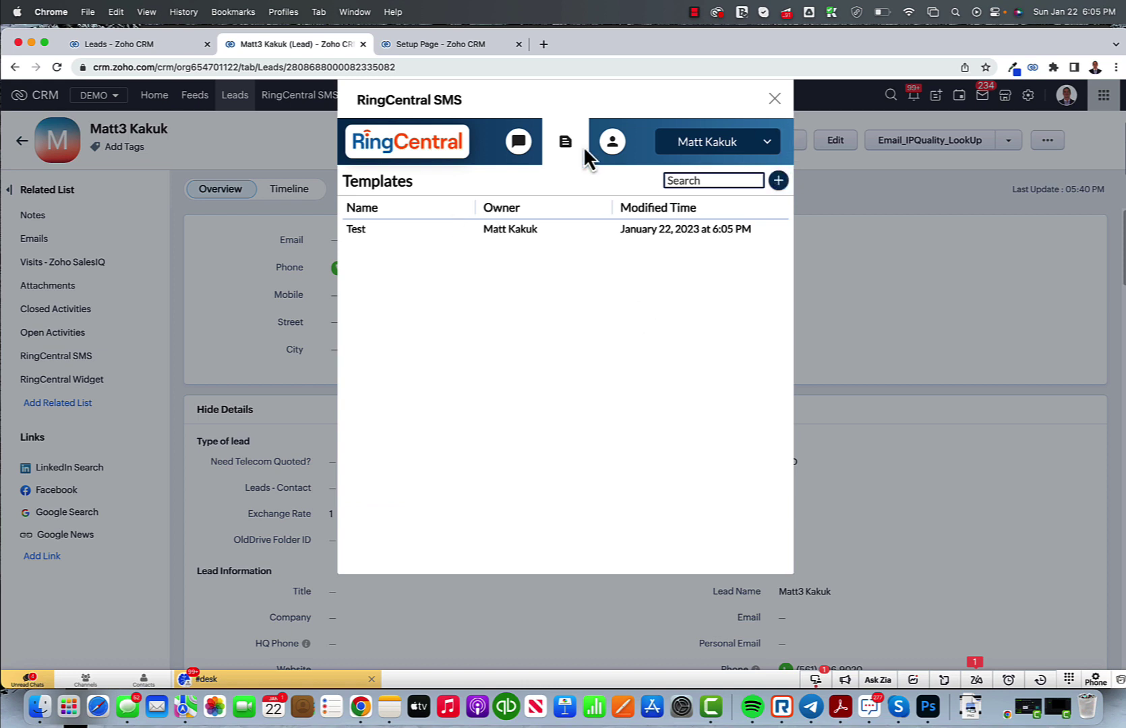
{"action": "left_click", "coordinate": [518, 146]}
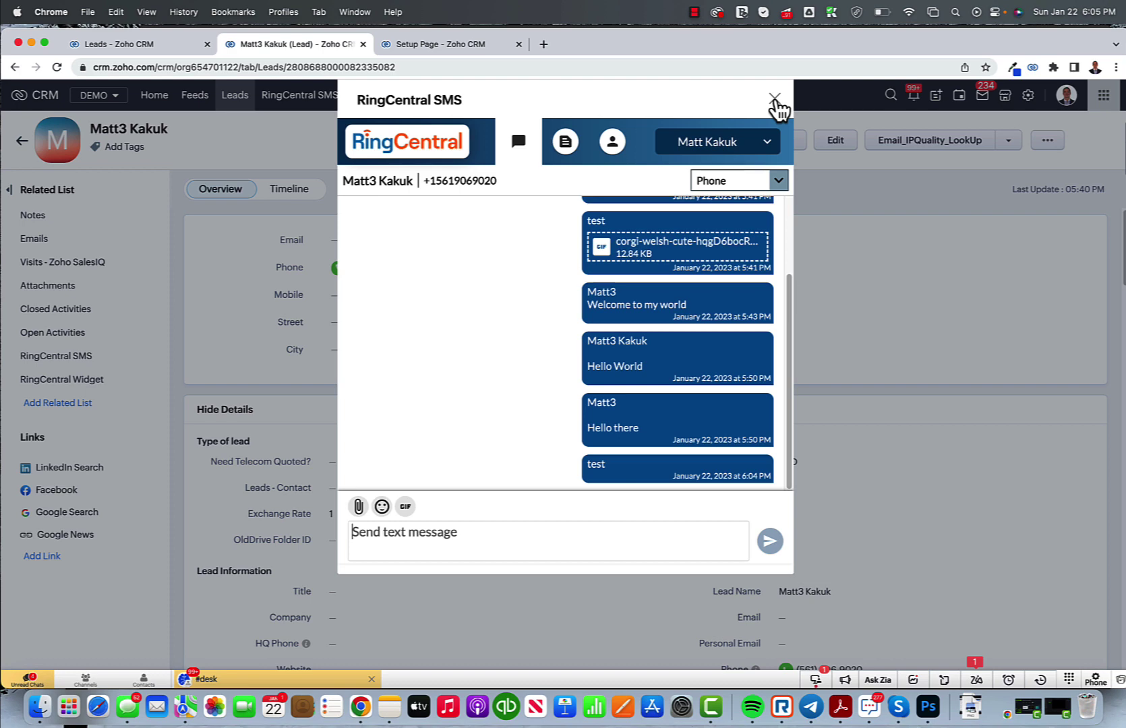
Step: Send the lead the text 'Testing' from the RingCentral Widget on the lead page
{"action": "left_click", "coordinate": [776, 100]}
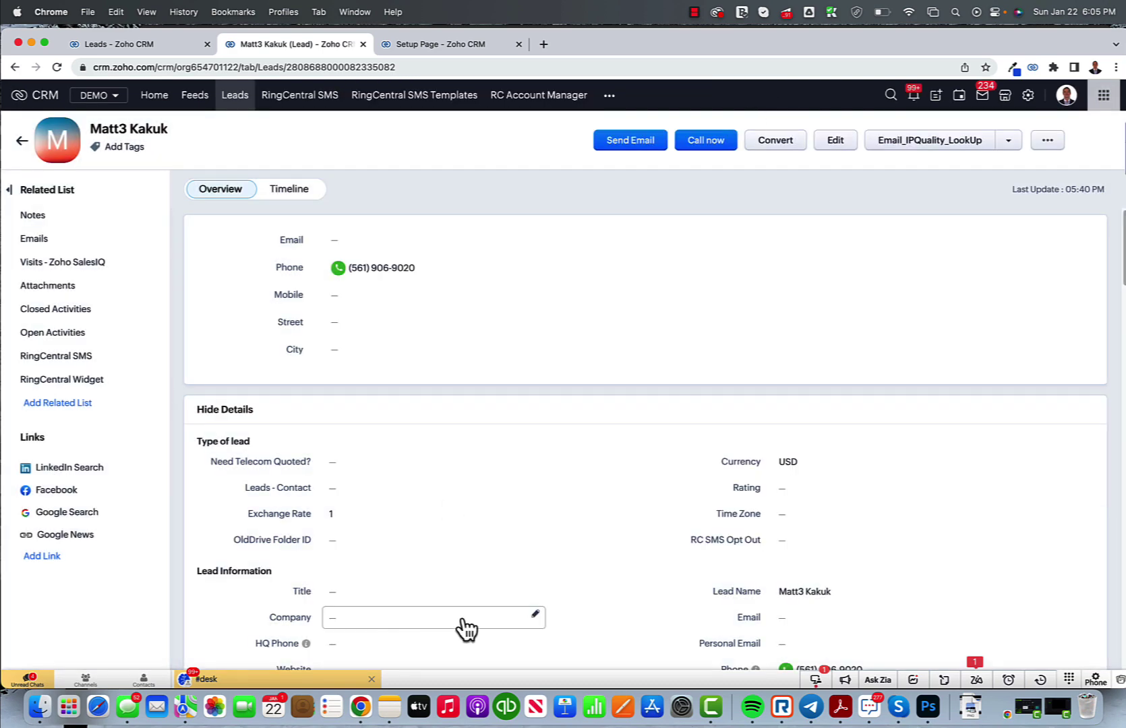
{"action": "left_click", "coordinate": [67, 384]}
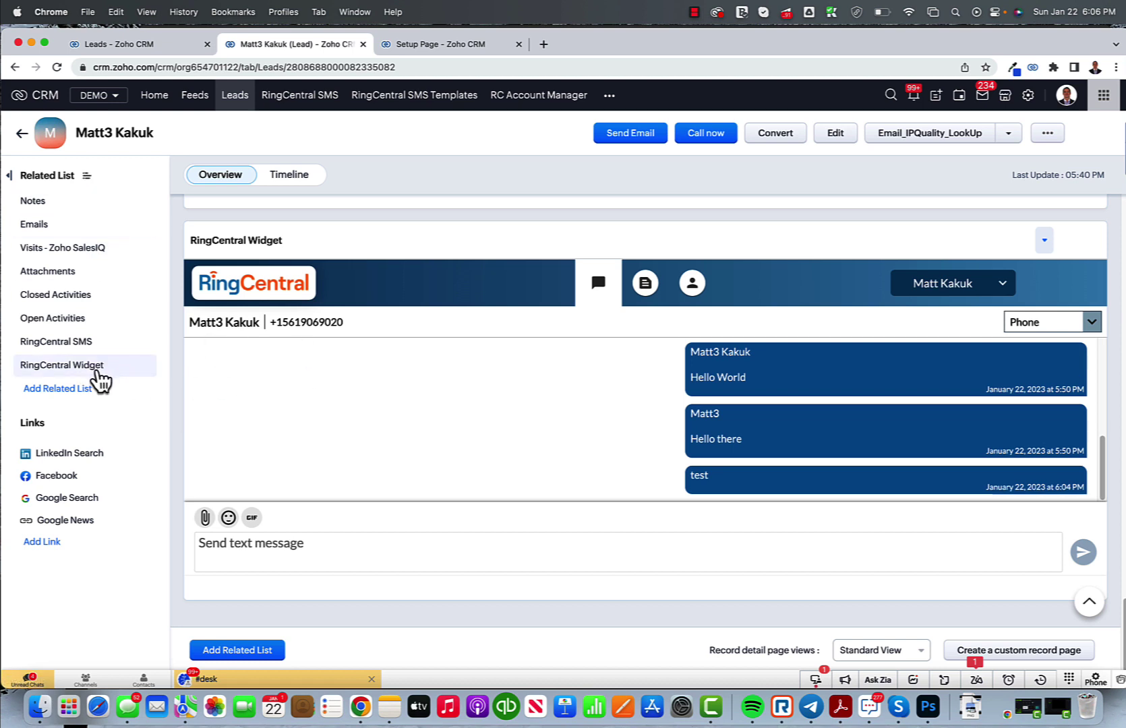
{"action": "left_click", "coordinate": [265, 553]}
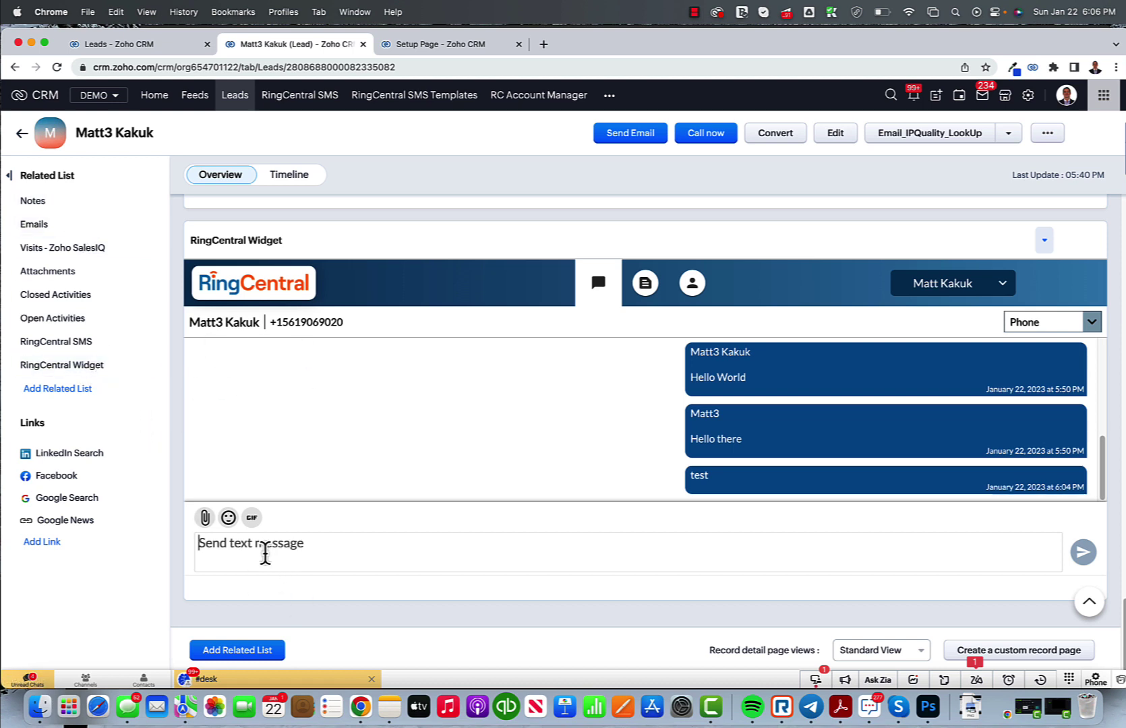
{"action": "type", "text": "Testing"}
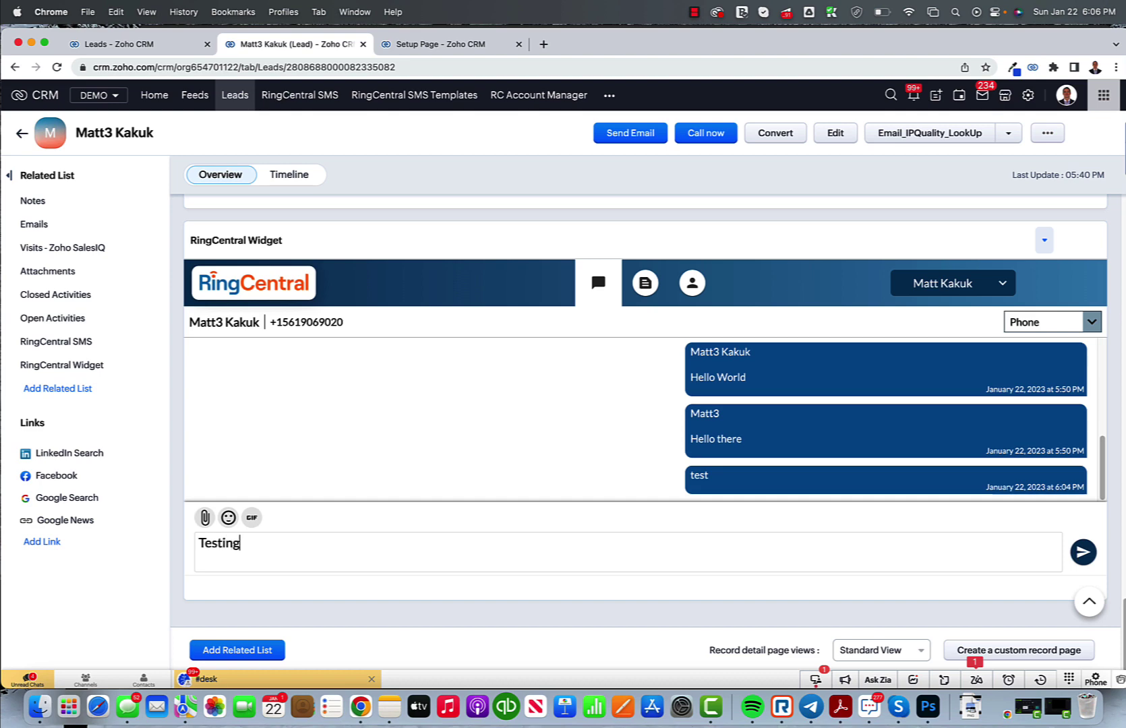
{"action": "left_click", "coordinate": [1085, 556]}
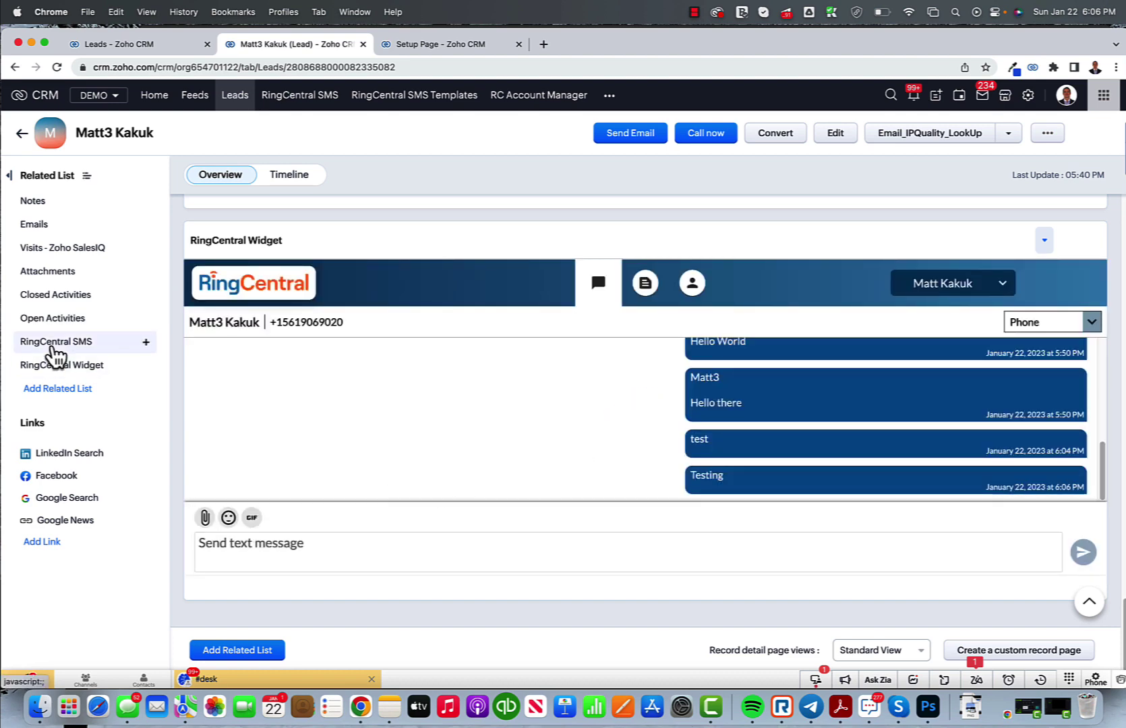
{"action": "left_click", "coordinate": [51, 344]}
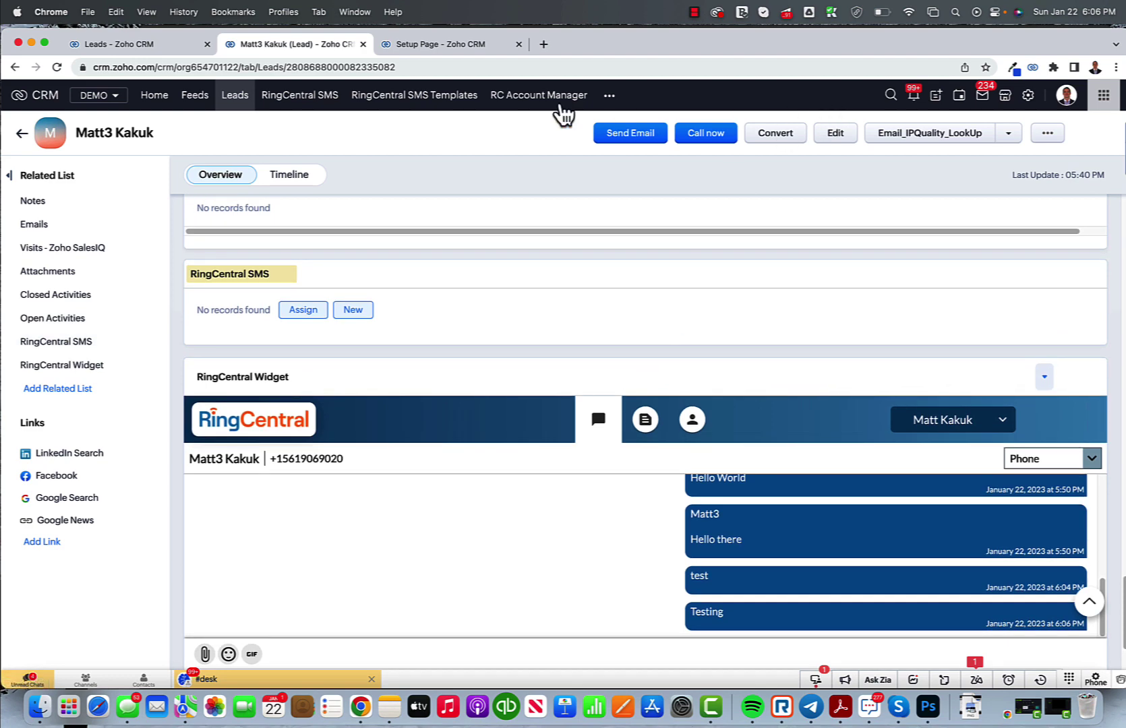
Step: View the logged SMS record, then reload the RingCentral SMS list to show both texts
{"action": "left_click", "coordinate": [312, 107]}
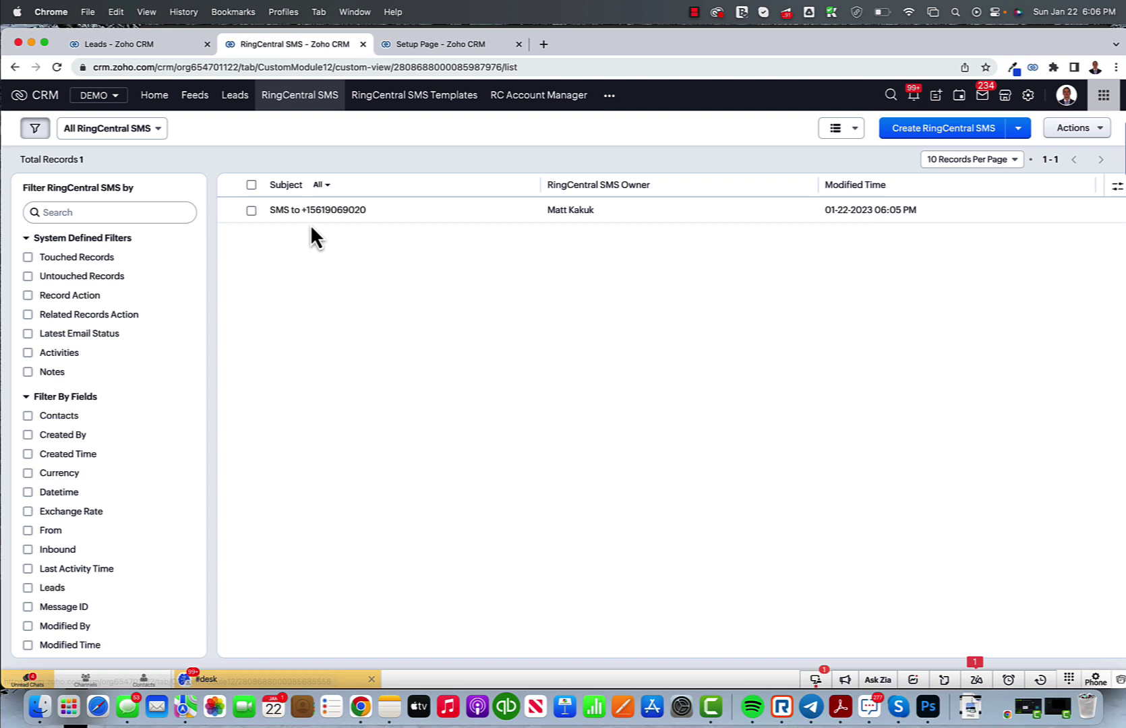
{"action": "left_click", "coordinate": [336, 212]}
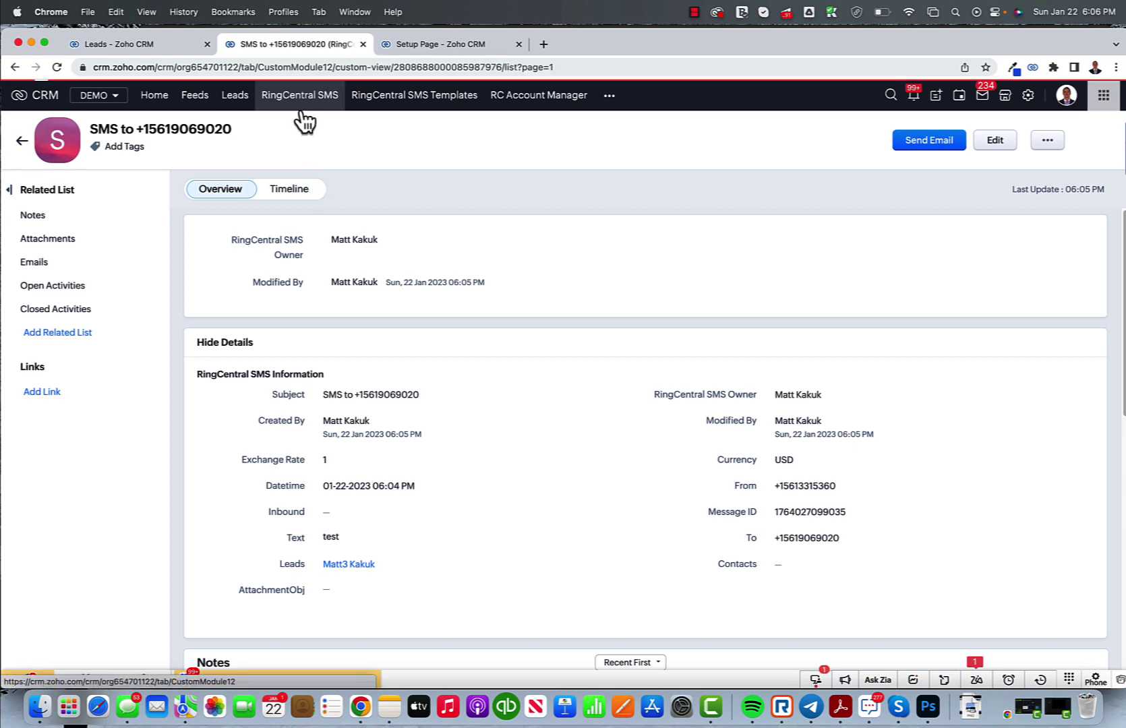
{"action": "left_click", "coordinate": [303, 110]}
{"action": "left_click", "coordinate": [314, 67]}
{"action": "key", "text": "Return"}
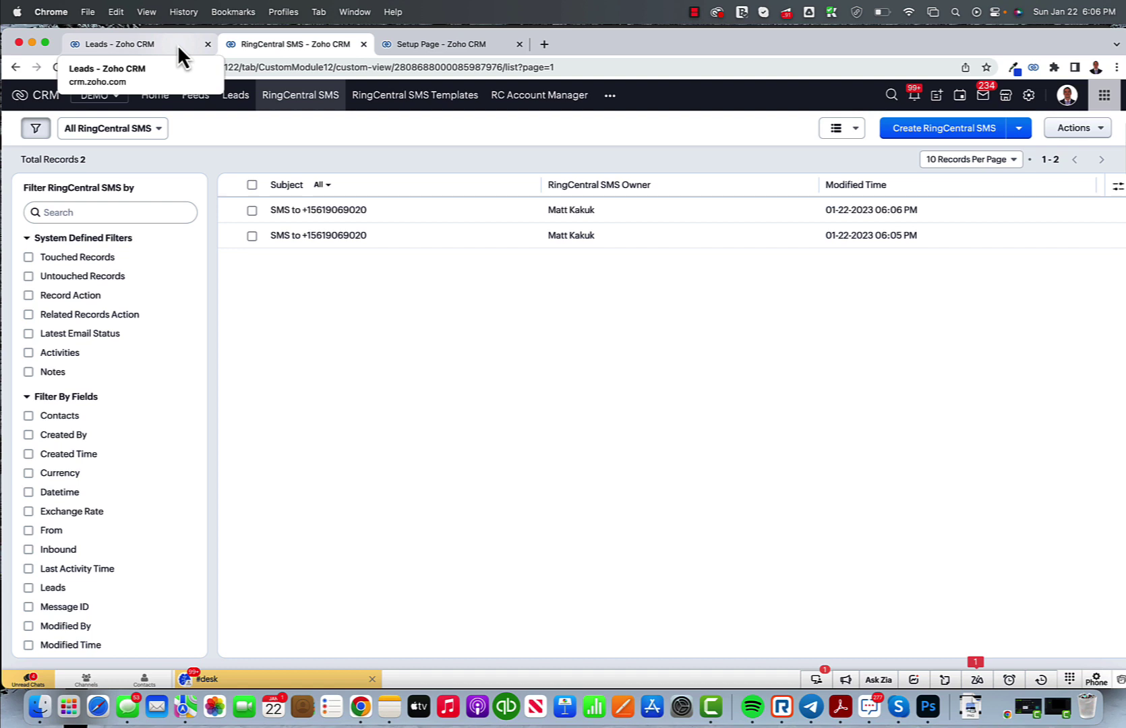
{"action": "left_click", "coordinate": [694, 12]}
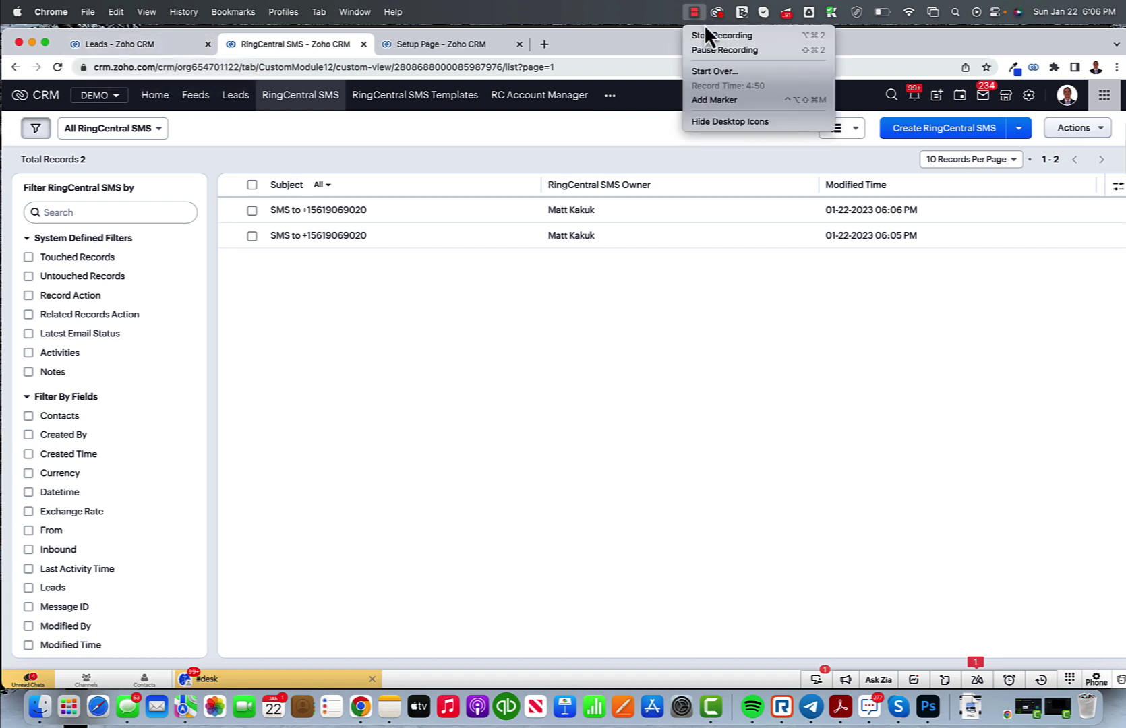